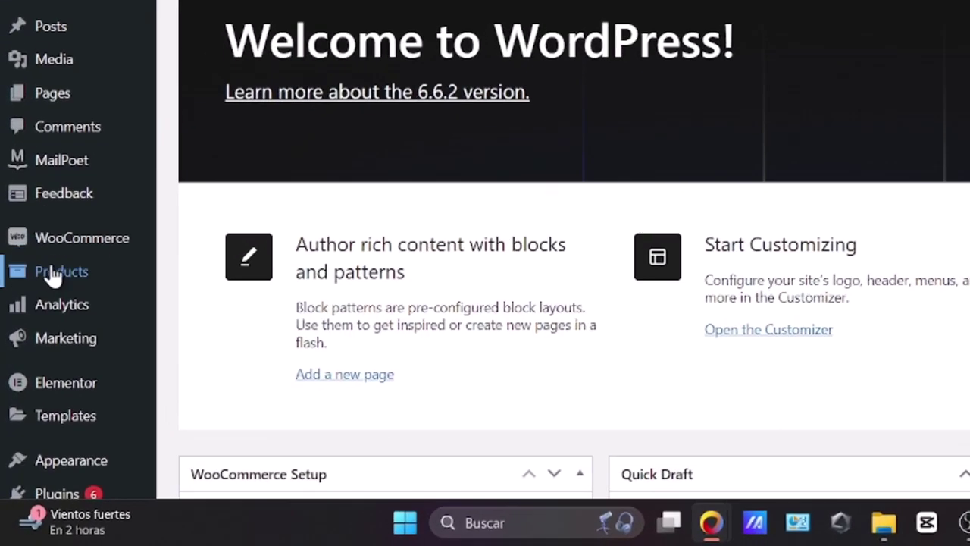
# Open the page for adding new plugins and search it for "elementor".
pyautogui.moveTo(32, 373)
pyautogui.scroll(-10, 47, 279)
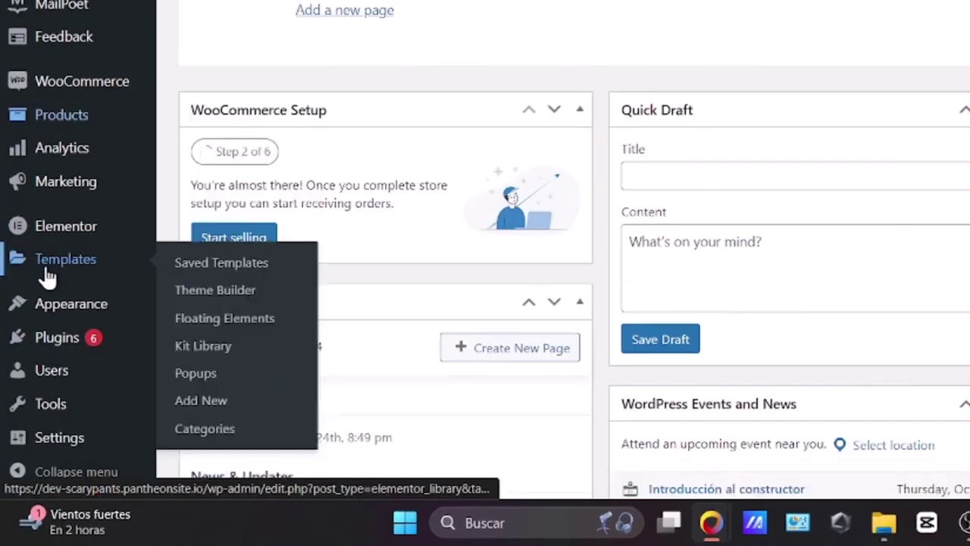
pyautogui.moveTo(55, 341)
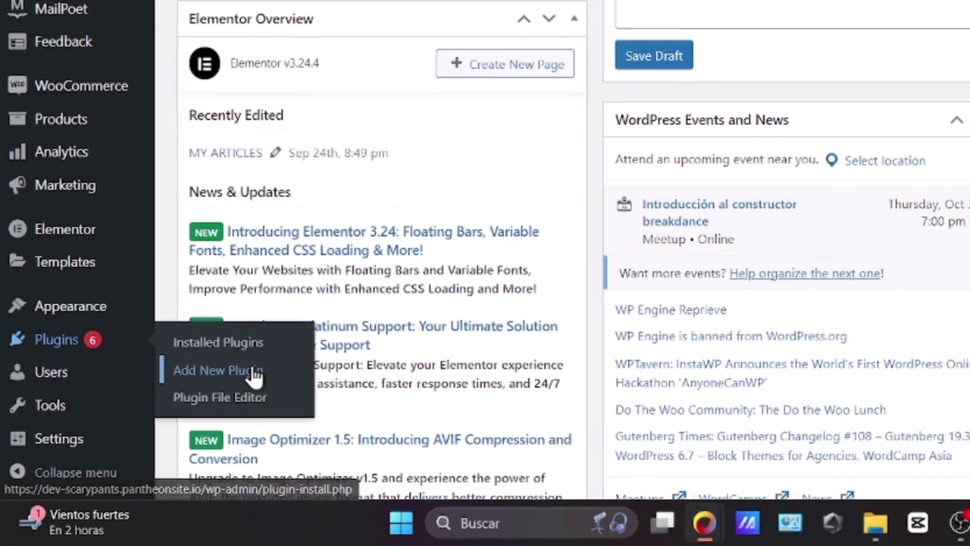
pyautogui.click(256, 369)
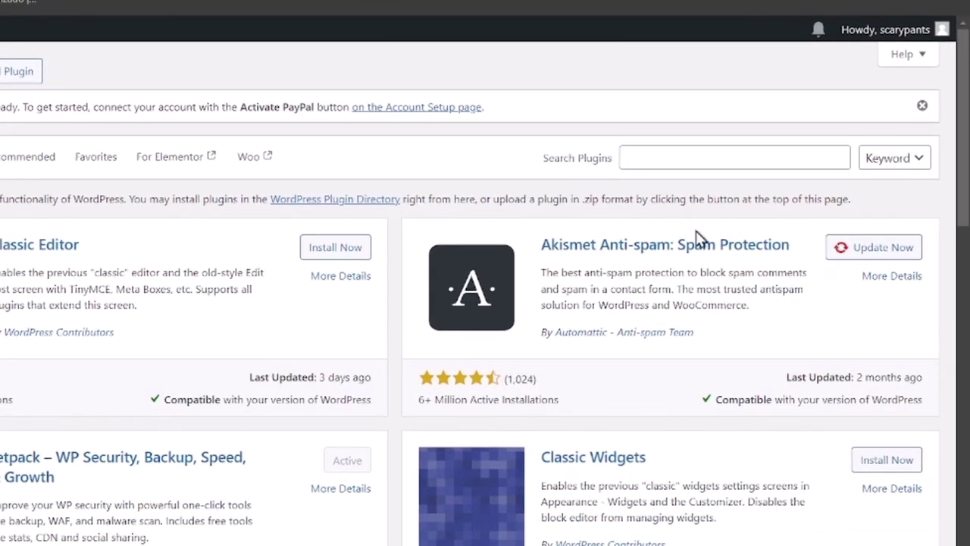
pyautogui.click(655, 164)
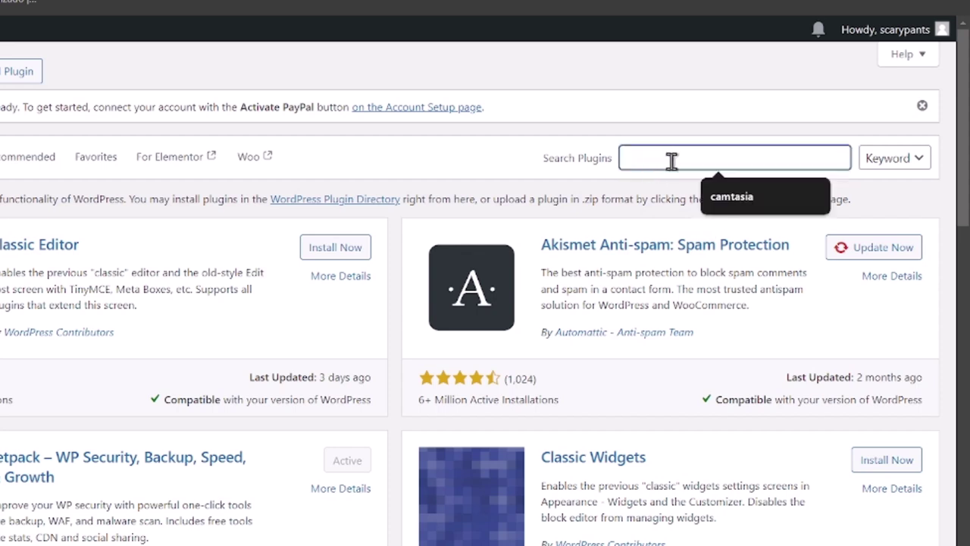
pyautogui.write('elementor')
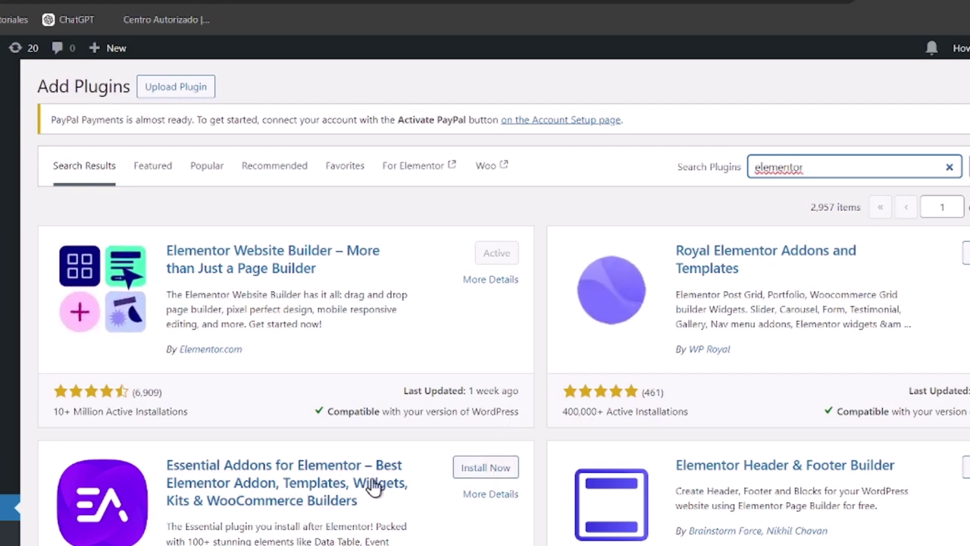
# Install the Essential Addons for Elementor plugin from the search results.
pyautogui.click(484, 467)
pyautogui.scroll(-3, 492, 472)
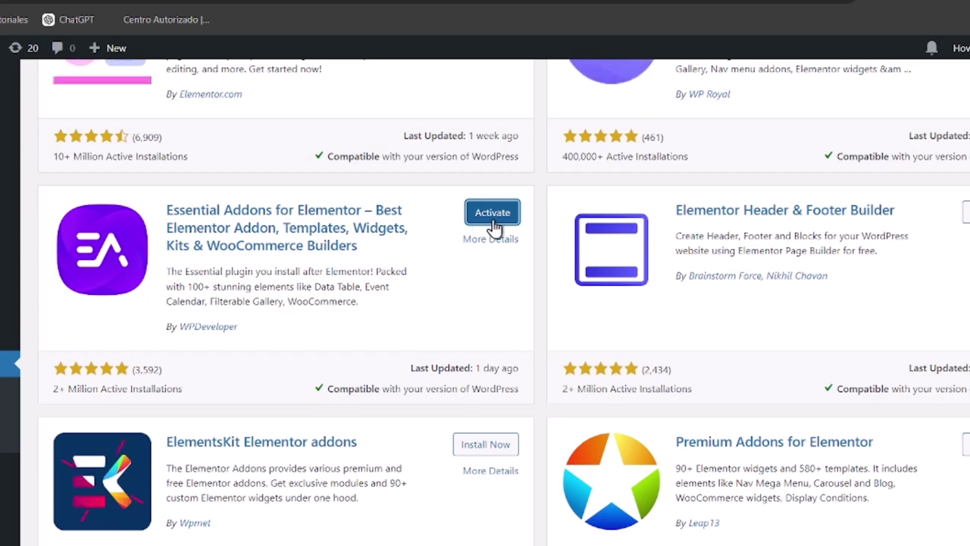
pyautogui.scroll(3, 492, 231)
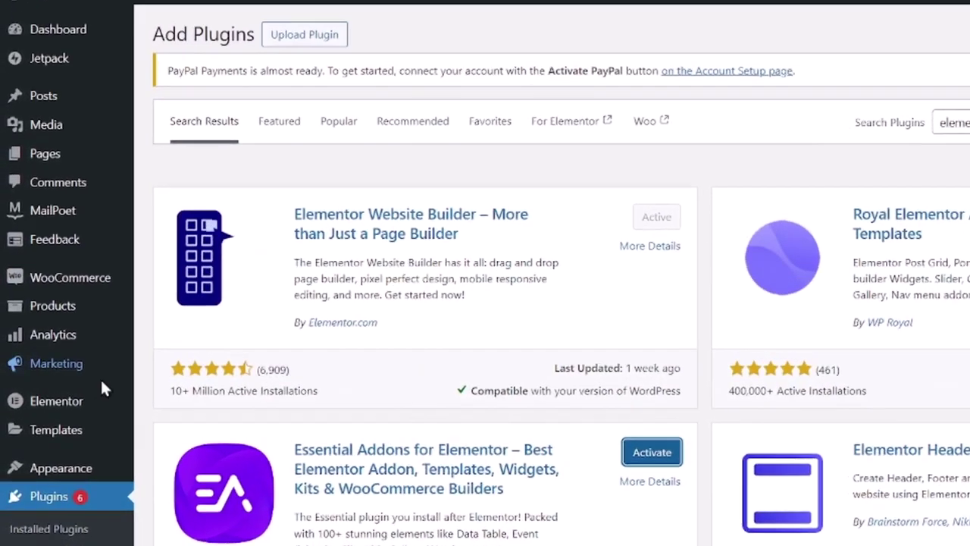
# Open a new, untitled page in the Elementor editor and close the Site Settings.
pyautogui.moveTo(87, 395)
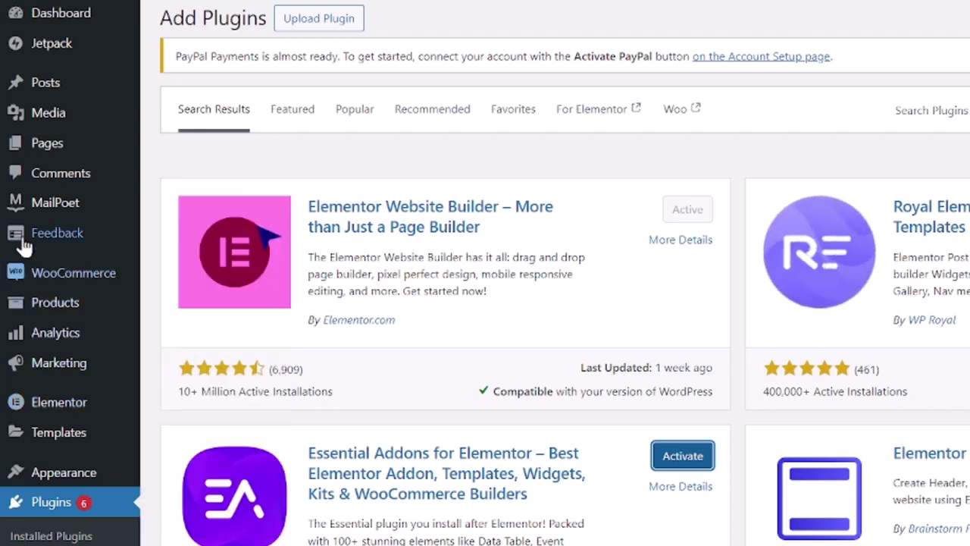
pyautogui.moveTo(47, 154)
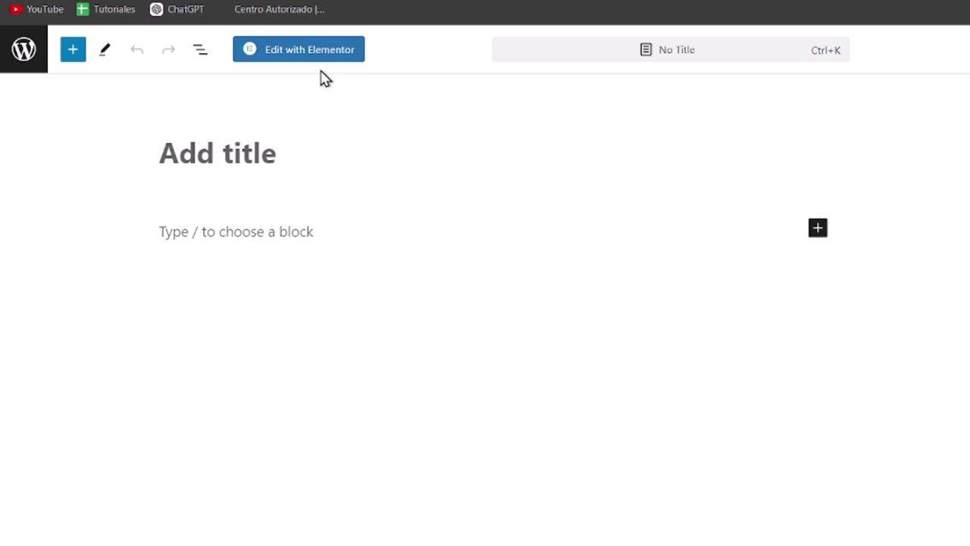
pyautogui.click(288, 57)
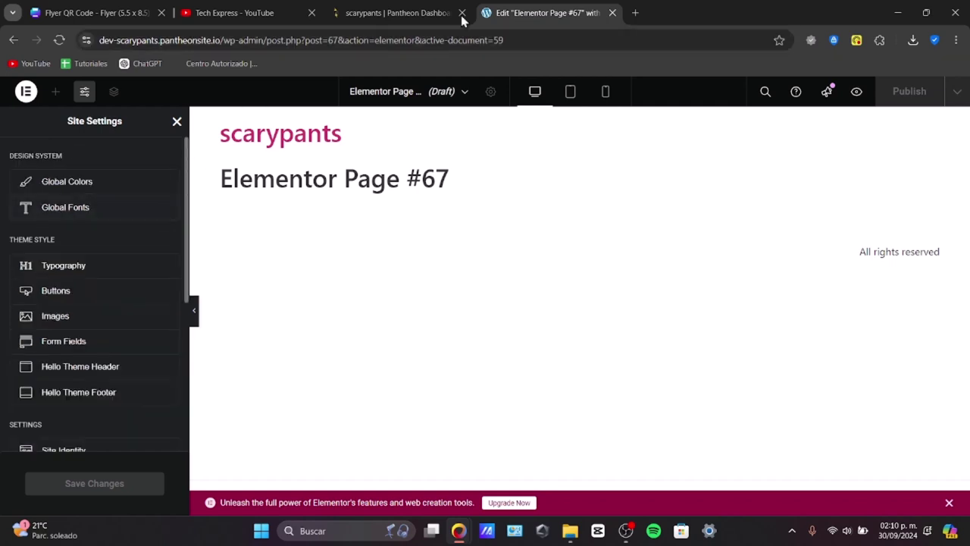
pyautogui.click(177, 121)
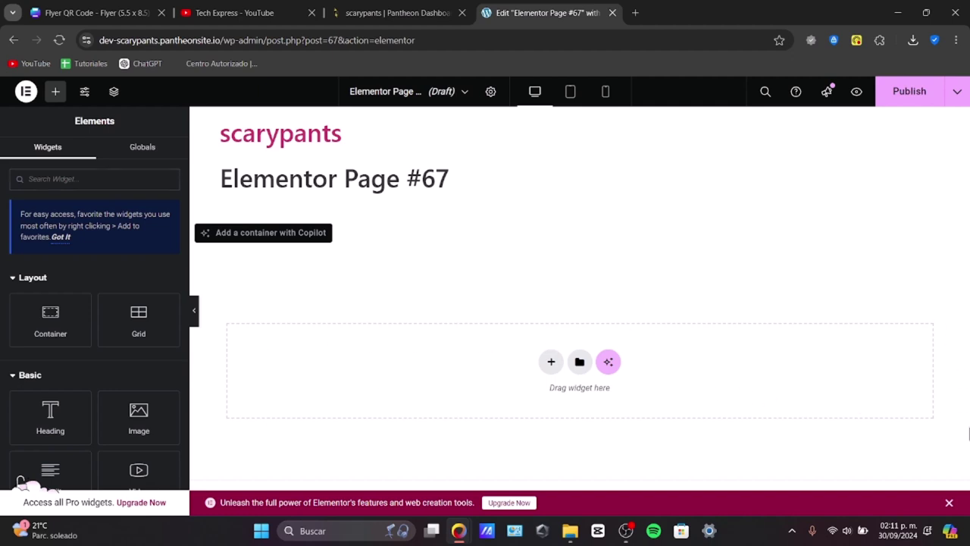
# Add a heading, an image and a text editor widget to the empty page.
pyautogui.click(46, 409)
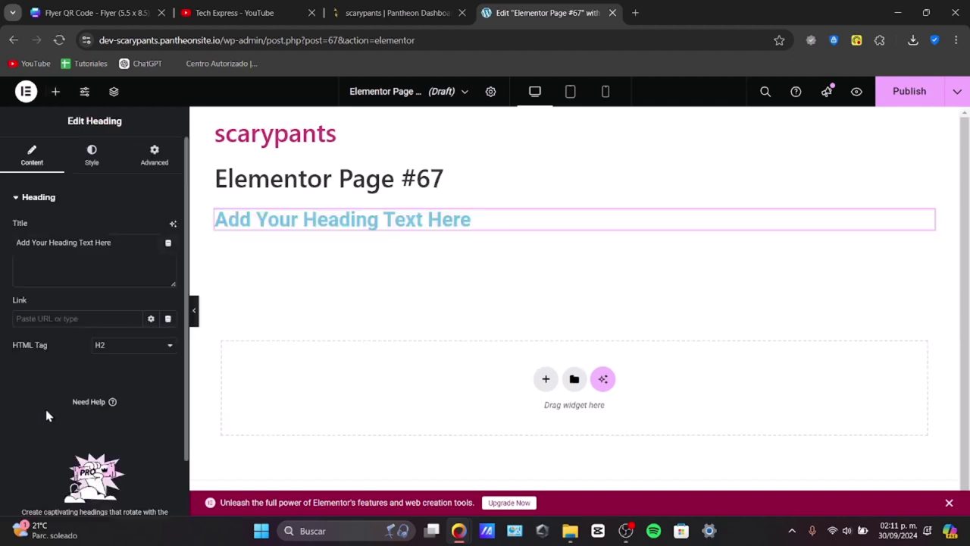
pyautogui.click(159, 422)
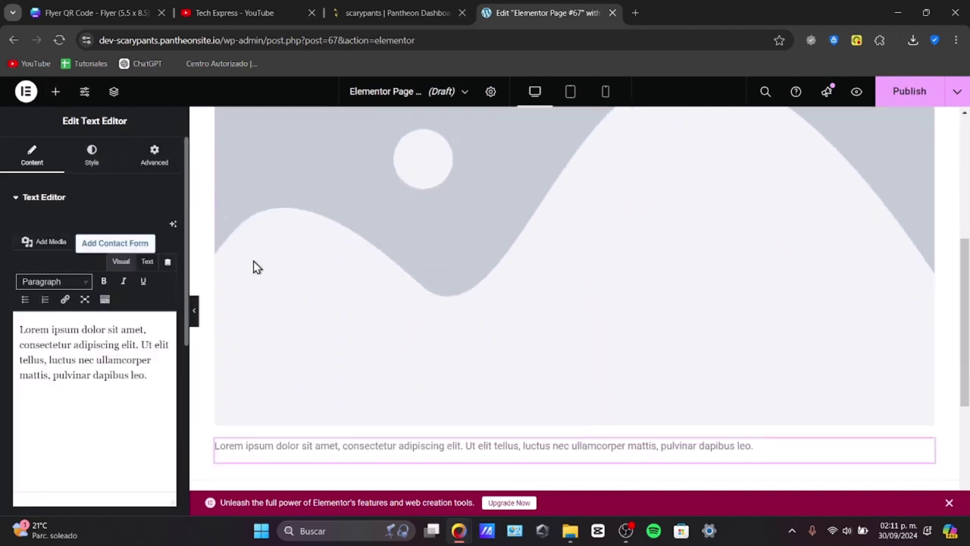
pyautogui.scroll(5, 472, 400)
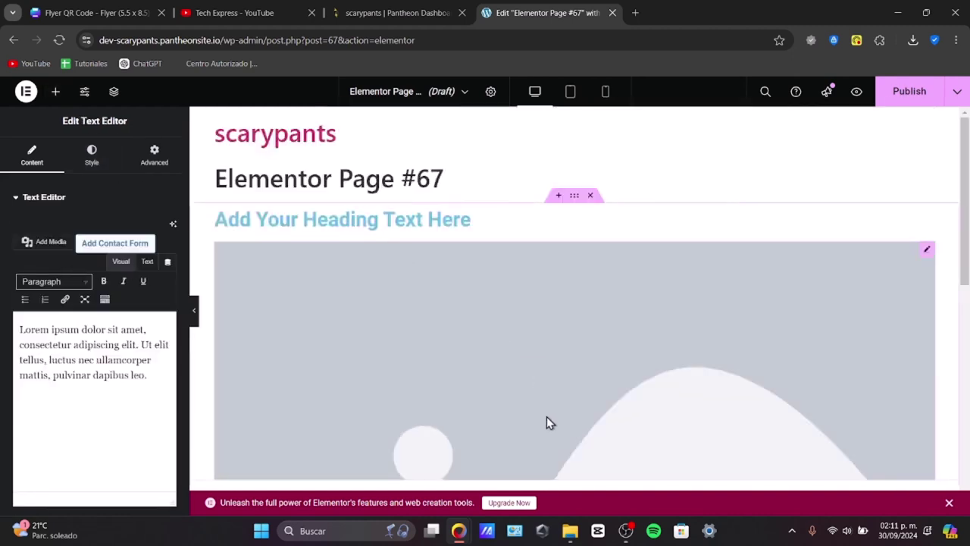
# Change the placeholder heading text to "Wordpress vs Google Sites".
pyautogui.scroll(-5, 546, 422)
pyautogui.scroll(5, 549, 422)
pyautogui.click(398, 219)
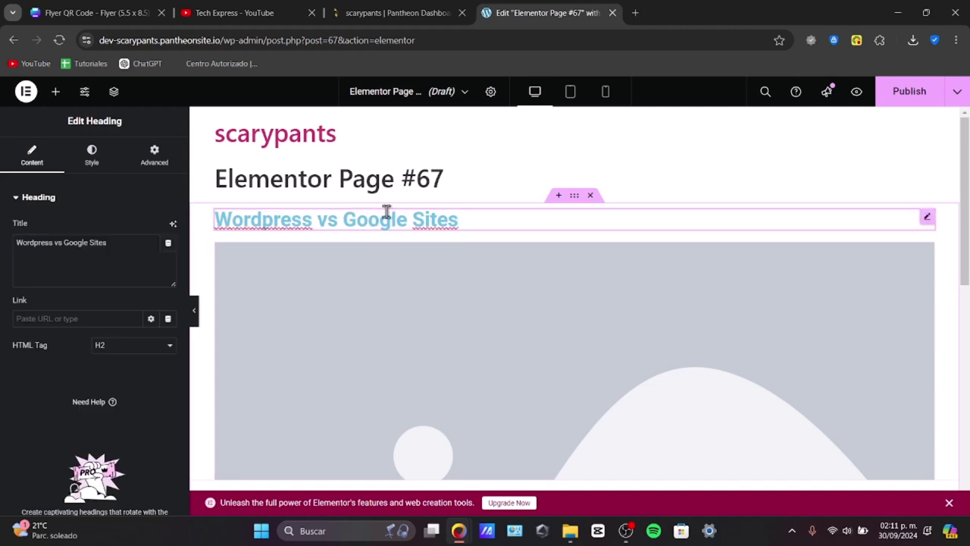
pyautogui.click(468, 278)
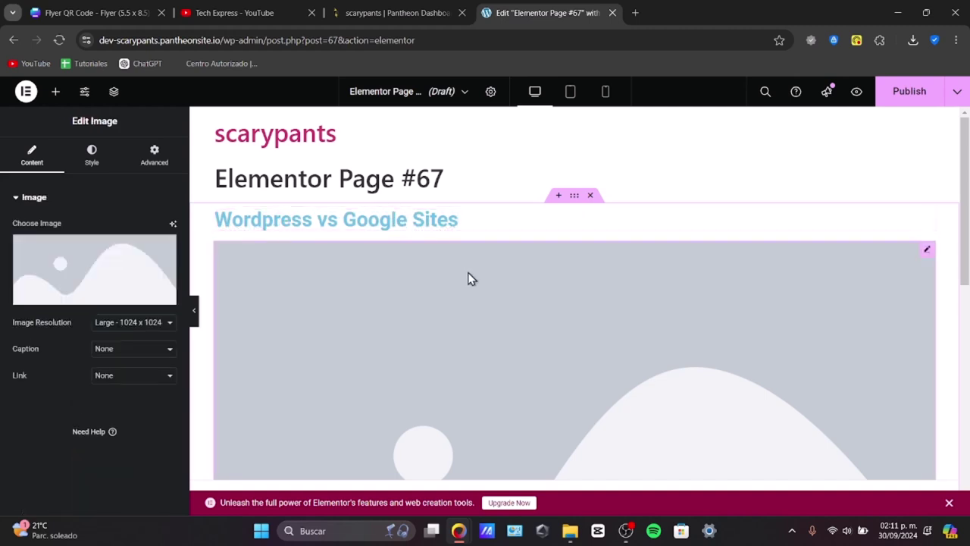
pyautogui.scroll(-5, 445, 303)
pyautogui.click(443, 320)
pyautogui.tripleClick(450, 322)
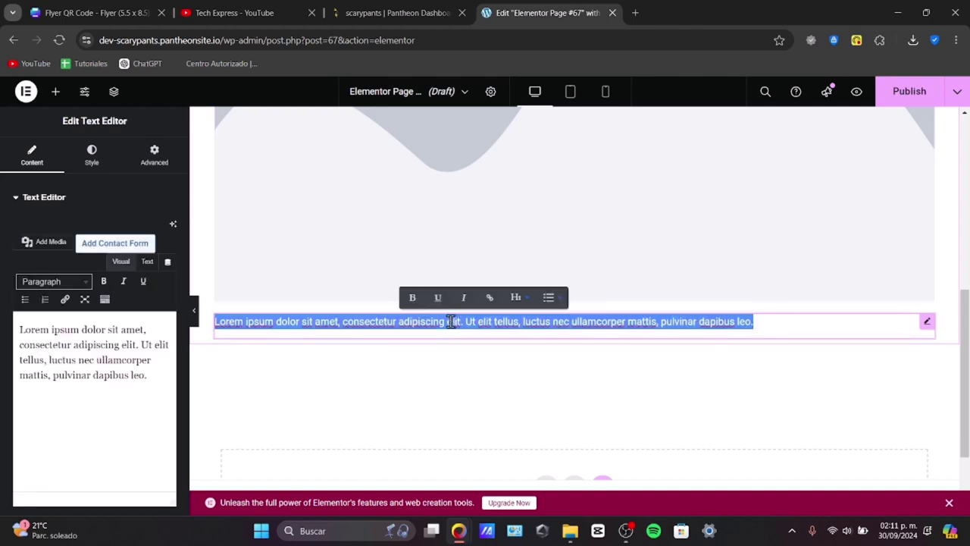
pyautogui.scroll(5, 452, 338)
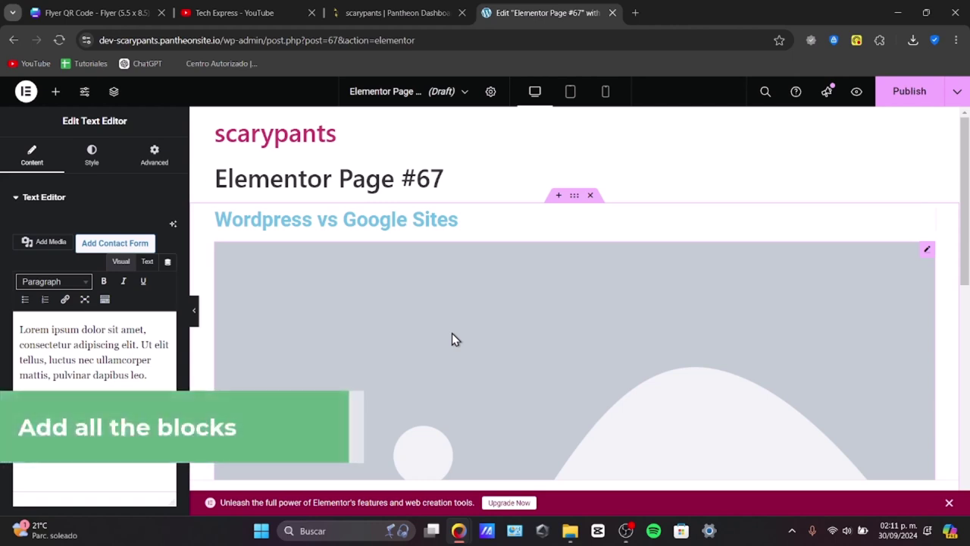
# Open the placeholder image's media chooser with the option to insert from a URL.
pyautogui.click(451, 338)
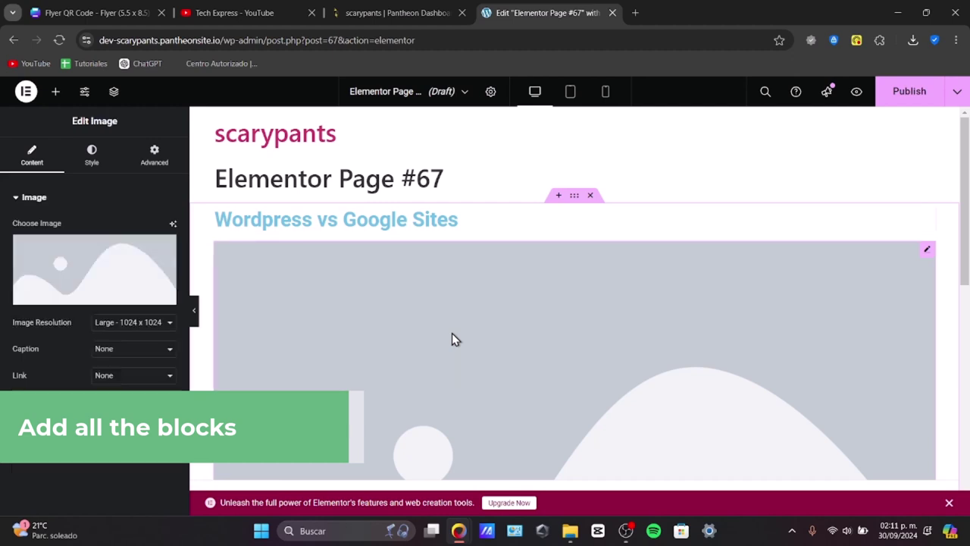
pyautogui.click(131, 263)
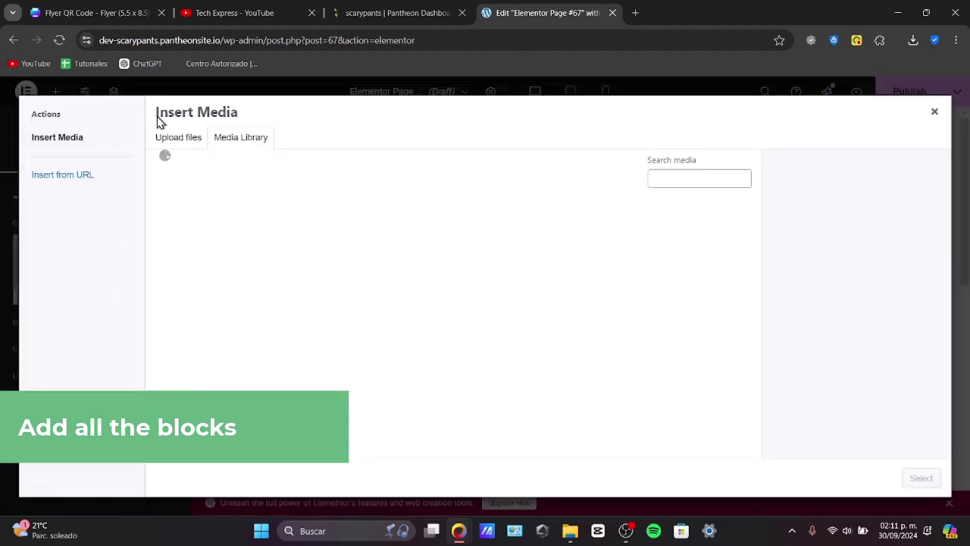
pyautogui.click(110, 176)
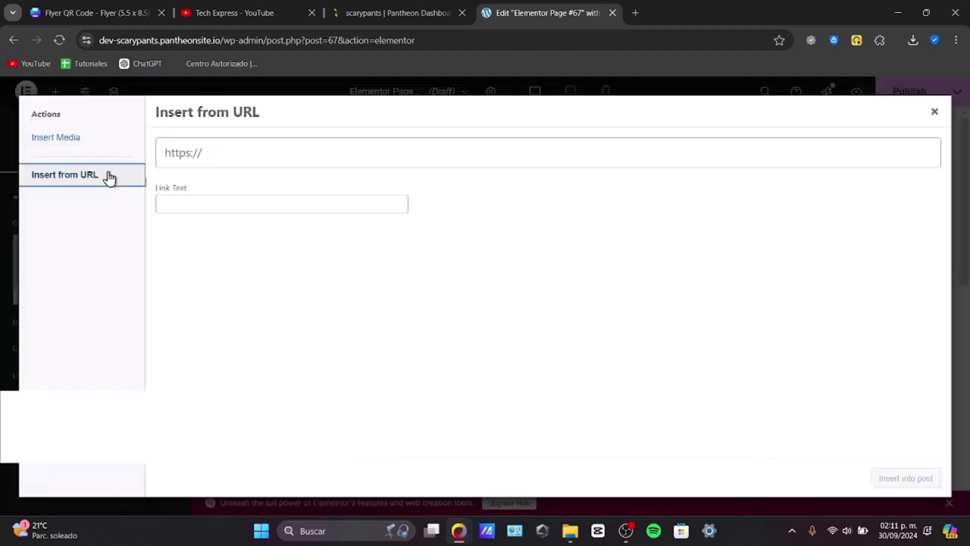
# Search the web for "google sites" images in a new browser tab.
pyautogui.click(634, 16)
pyautogui.write('google s')
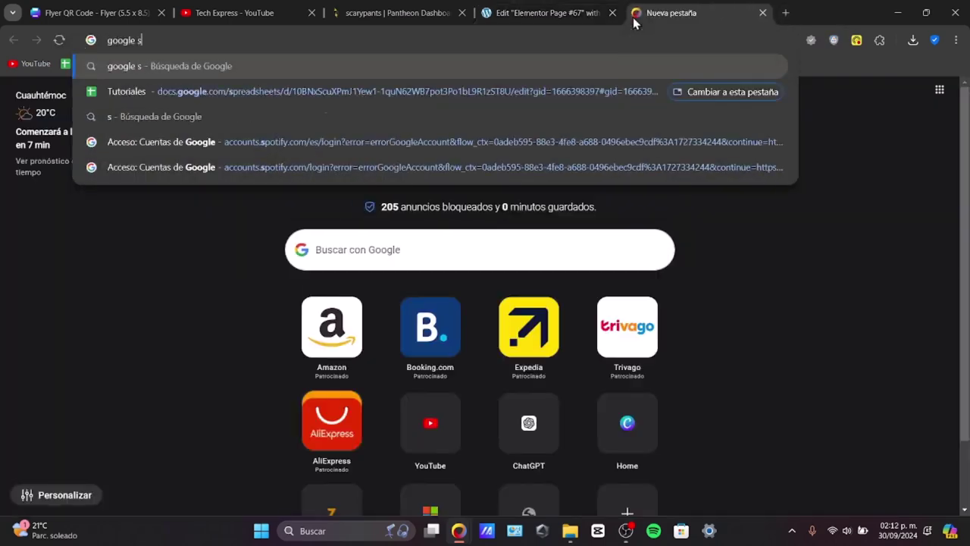
pyautogui.write('ites')
pyautogui.press('Return')
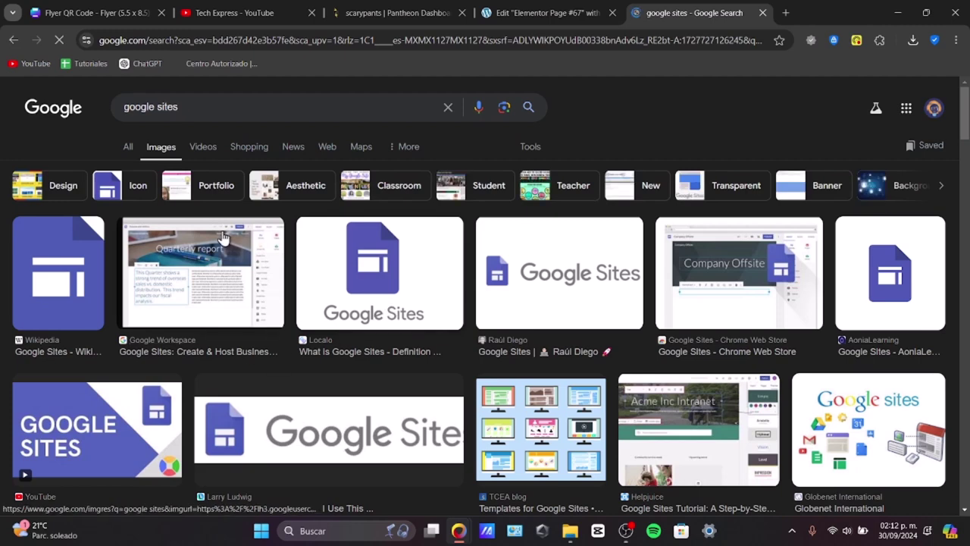
# Copy the image address of the Google Workspace "Quarterly report" picture from the image results.
pyautogui.click(223, 237)
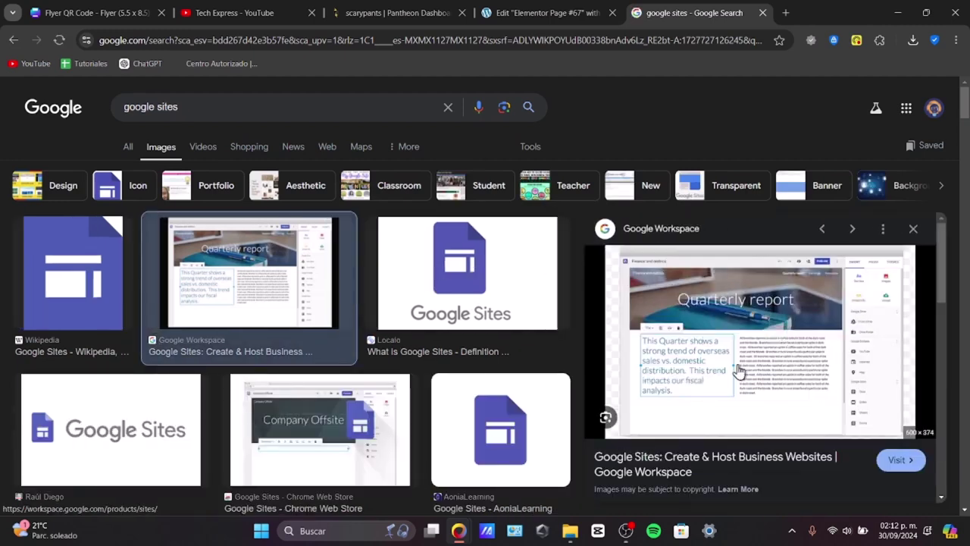
pyautogui.rightClick(739, 370)
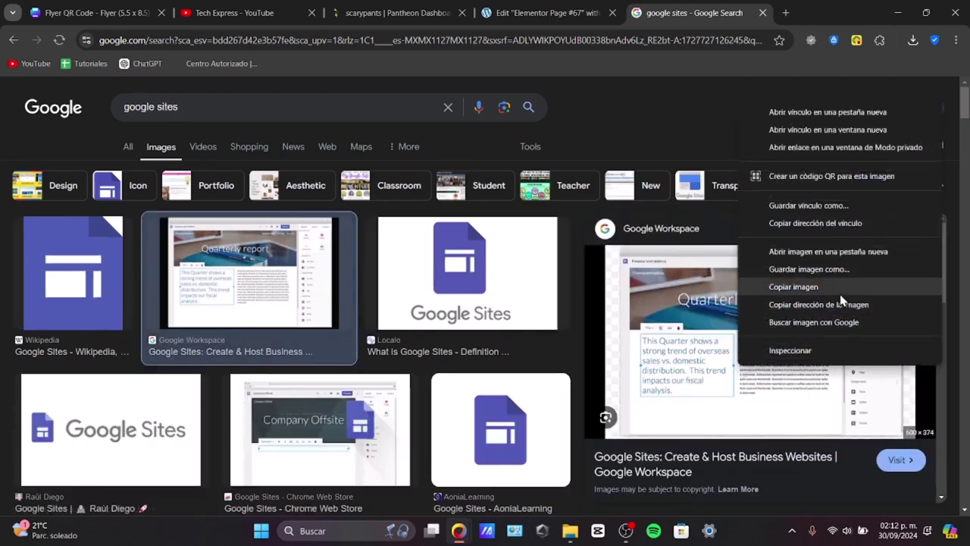
pyautogui.click(863, 305)
# Return to the Elementor page and insert the picture from the copied URL with center alignment.
pyautogui.click(550, 12)
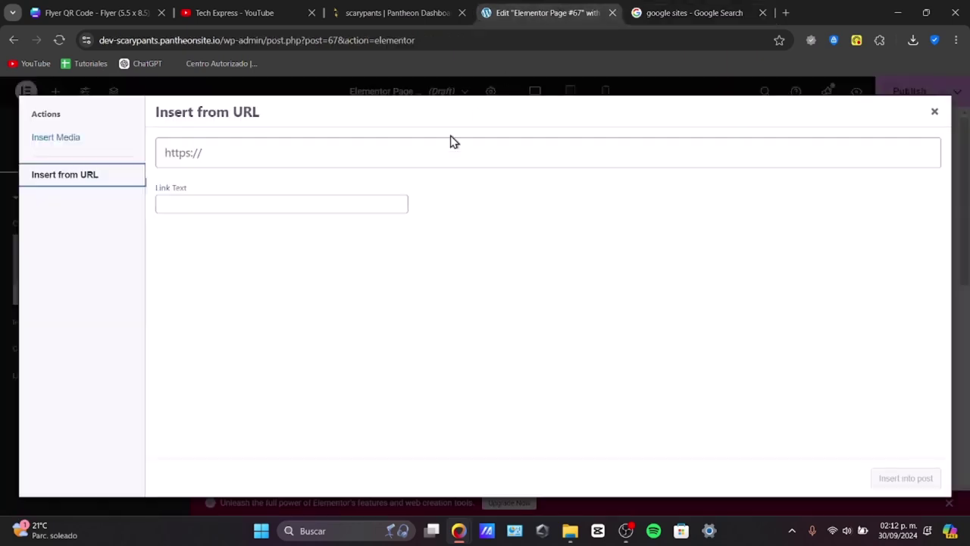
pyautogui.click(412, 154)
pyautogui.hotkey('ctrl', 'v')
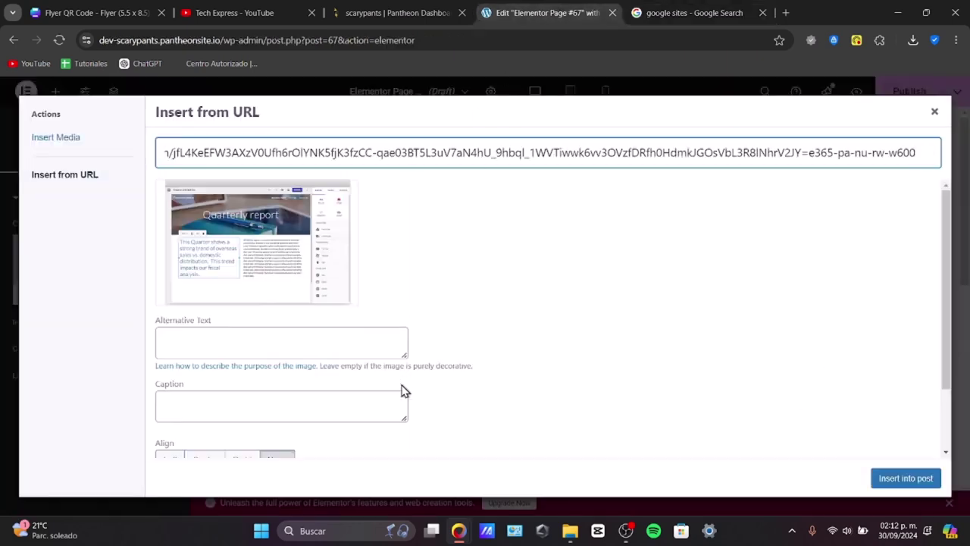
pyautogui.scroll(-1, 390, 392)
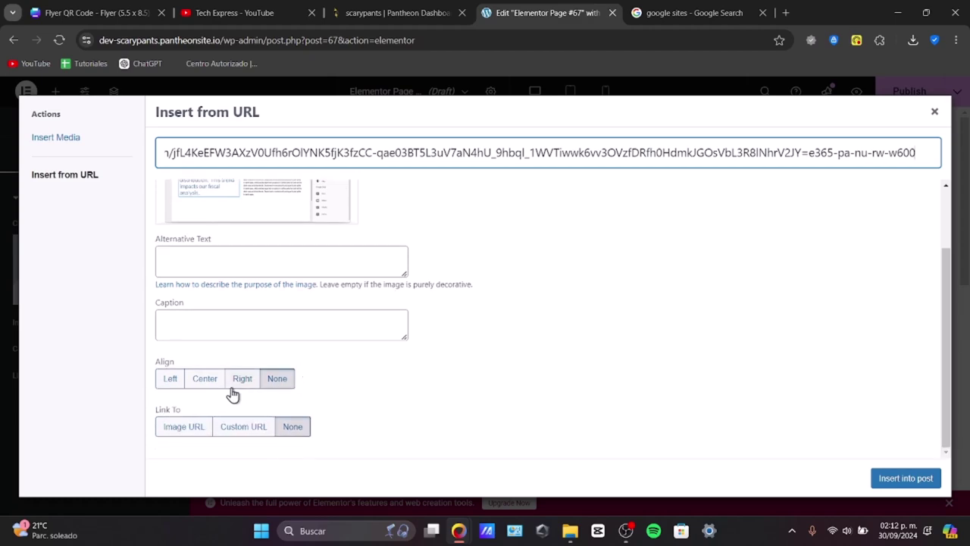
pyautogui.click(205, 378)
pyautogui.click(891, 479)
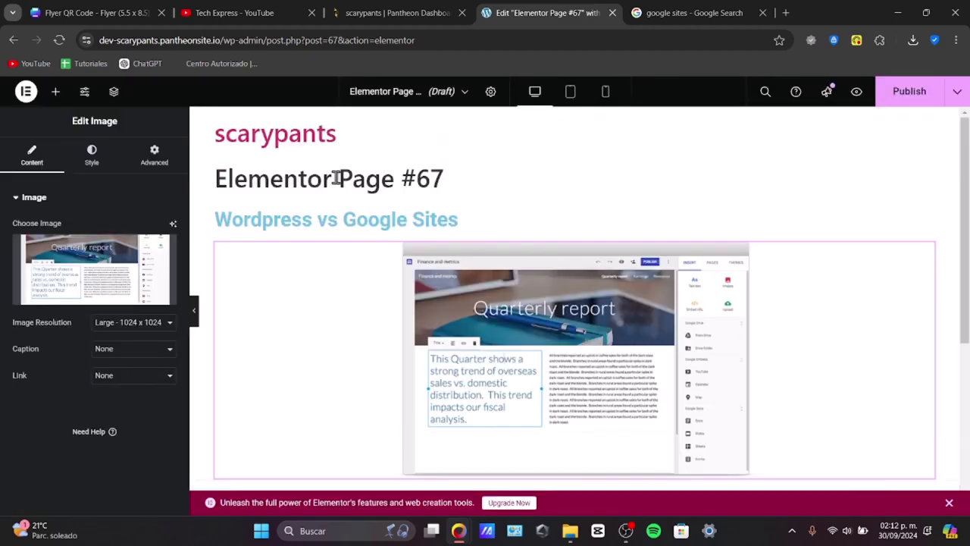
# Replace the placeholder paragraph below the image with text beginning "Google Sites and WordPress are two popular website building platforms".
pyautogui.scroll(-3, 599, 273)
pyautogui.click(557, 300)
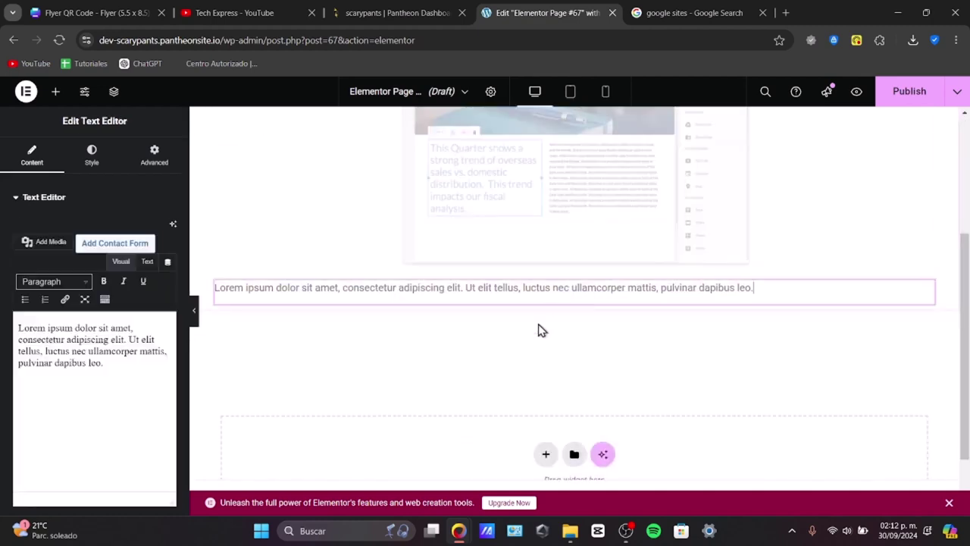
pyautogui.click(409, 289)
pyautogui.hotkey('ctrl', 'a')
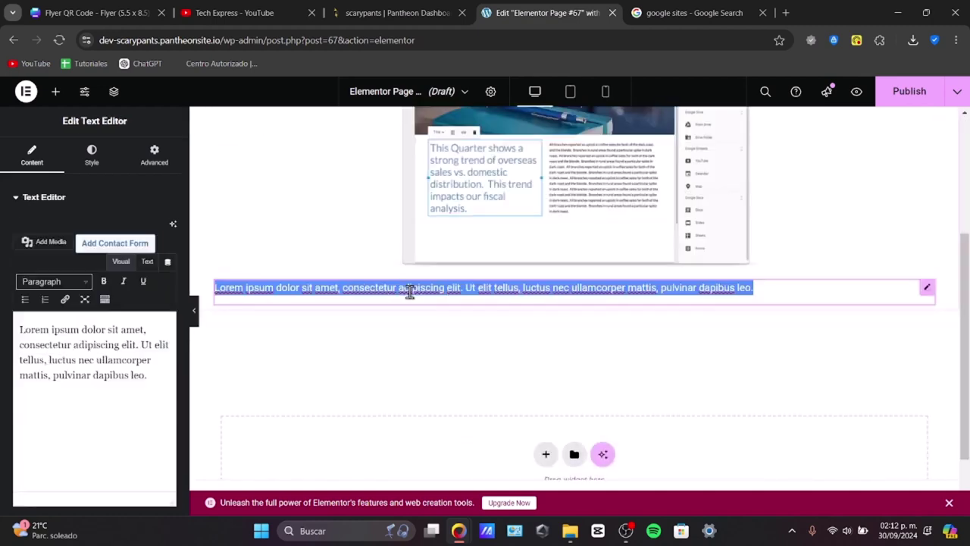
pyautogui.write('Here is the suggested text for "google sites vs wordpress": Google Sites and WordPress are two popular website building platforms, each with its own strengths and weaknesses. Google Sites is a free and easy-to-use platform that is well-suited for creating simple, basic websites. WordPress, on the other hand, is a more robust and flexible platform that offers a wide range of features and customization options, but requires more technical expertise to use effectively.')
pyautogui.press('BackSpace')
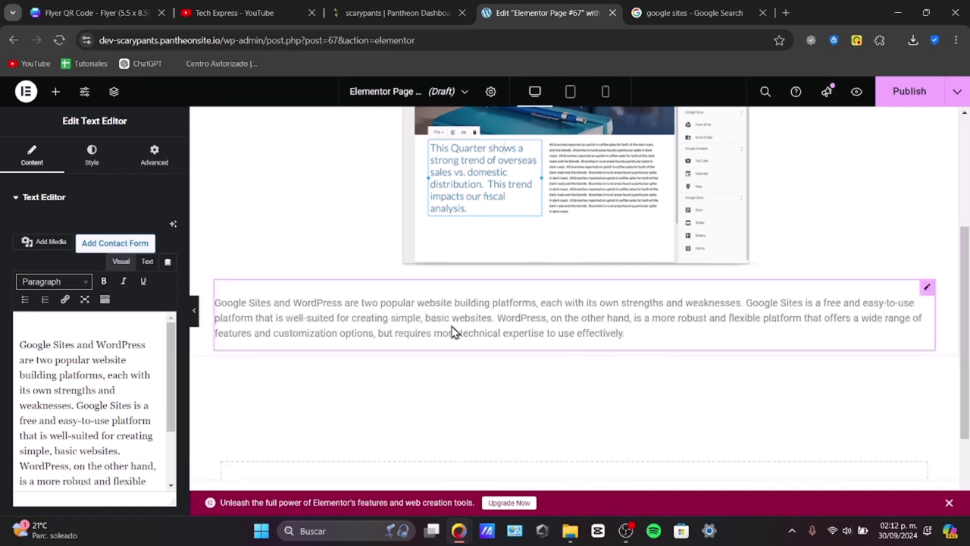
# Add another image widget to the page below the comparison paragraph.
pyautogui.click(55, 92)
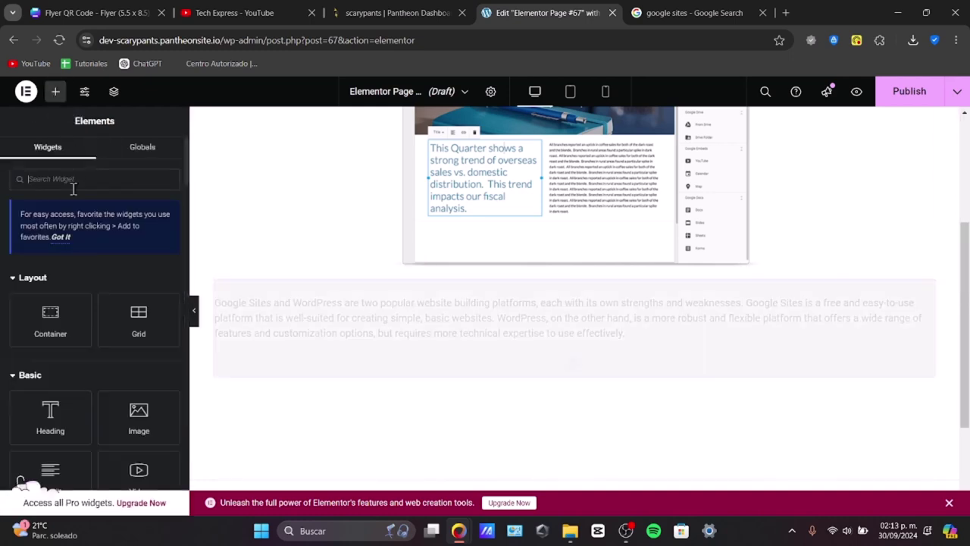
pyautogui.scroll(-2, 515, 254)
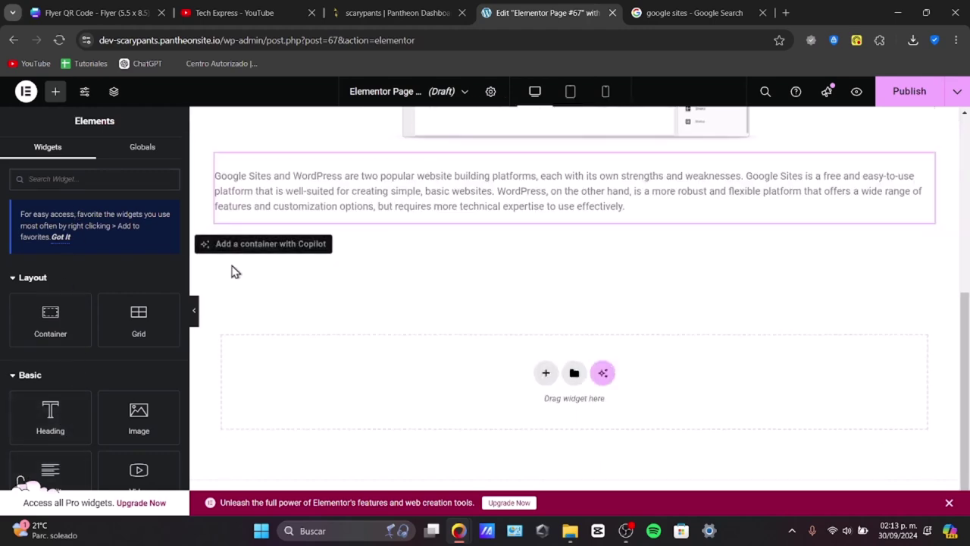
pyautogui.moveTo(154, 408); pyautogui.dragTo(604, 321)
pyautogui.scroll(5, 623, 296)
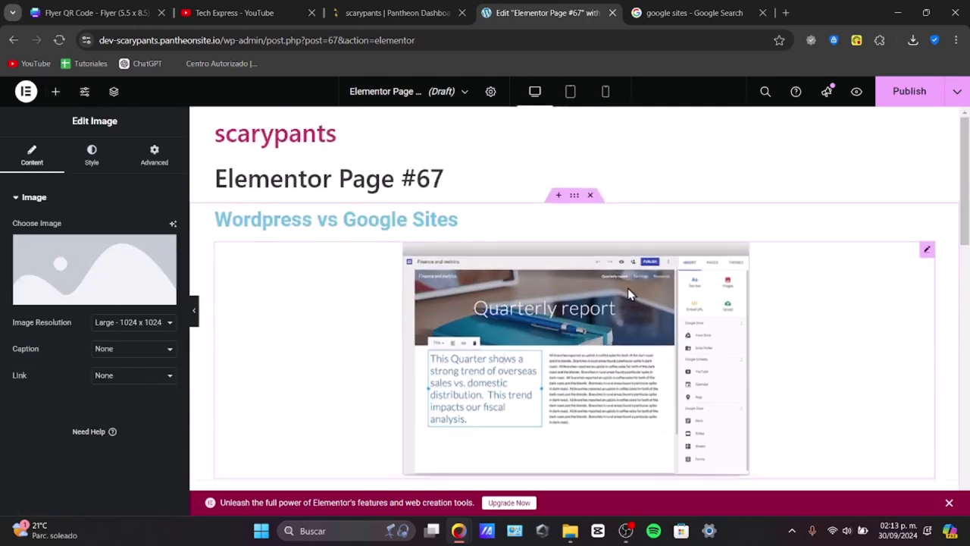
pyautogui.scroll(-10, 626, 288)
pyautogui.scroll(10, 626, 293)
pyautogui.scroll(-10, 657, 296)
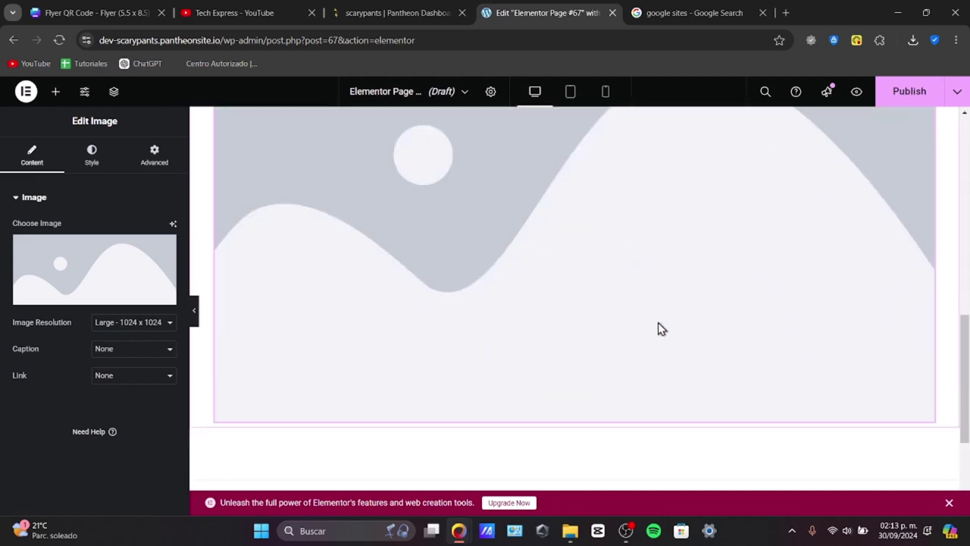
pyautogui.scroll(-2, 658, 329)
pyautogui.scroll(2, 656, 338)
# Replace the placeholder heading text below the WordPress dashboard image with "Wordpress Benefits".
pyautogui.hotkey('ctrl', 'z')
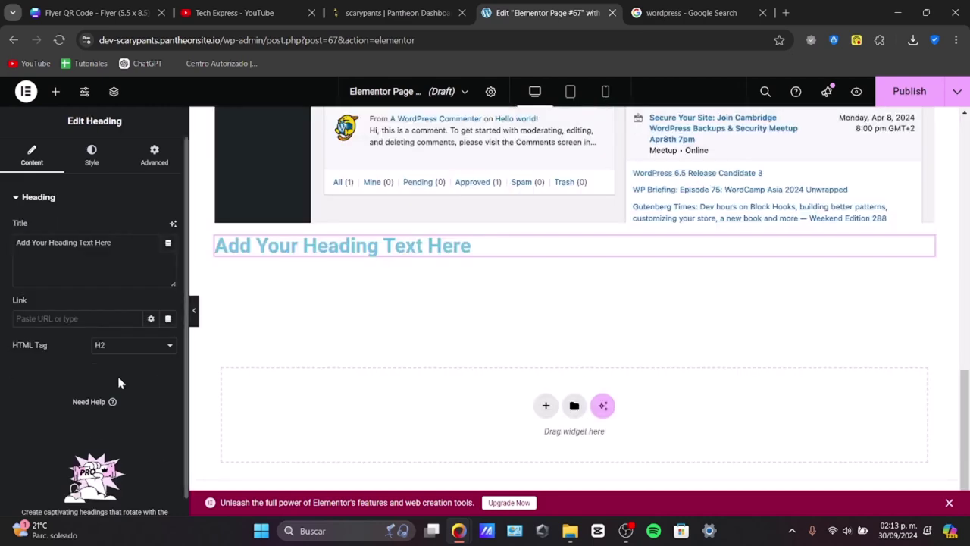
pyautogui.hotkey('ctrl', 'a')
pyautogui.write('W')
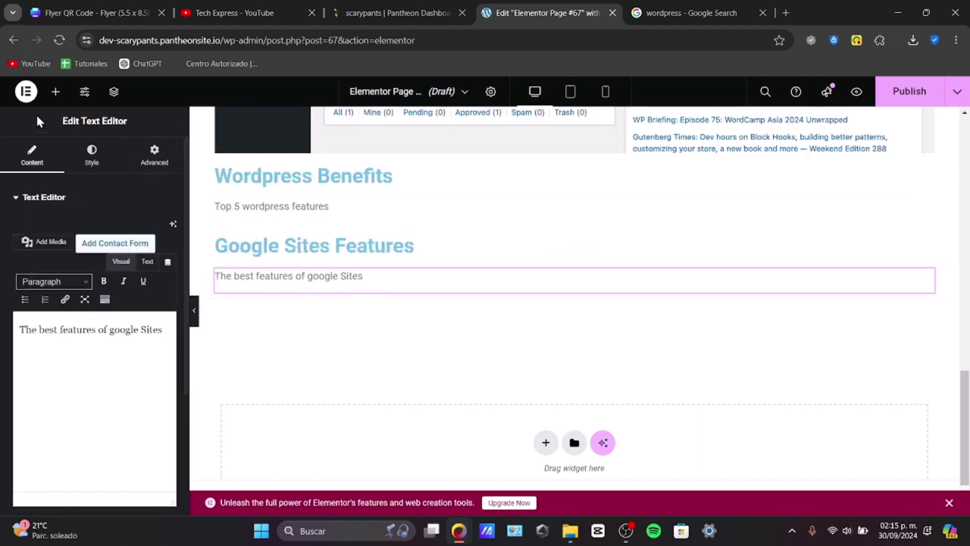
# Add a button widget below the Google Sites features paragraph and label it "Learn More".
pyautogui.click(55, 91)
pyautogui.scroll(-3, 112, 259)
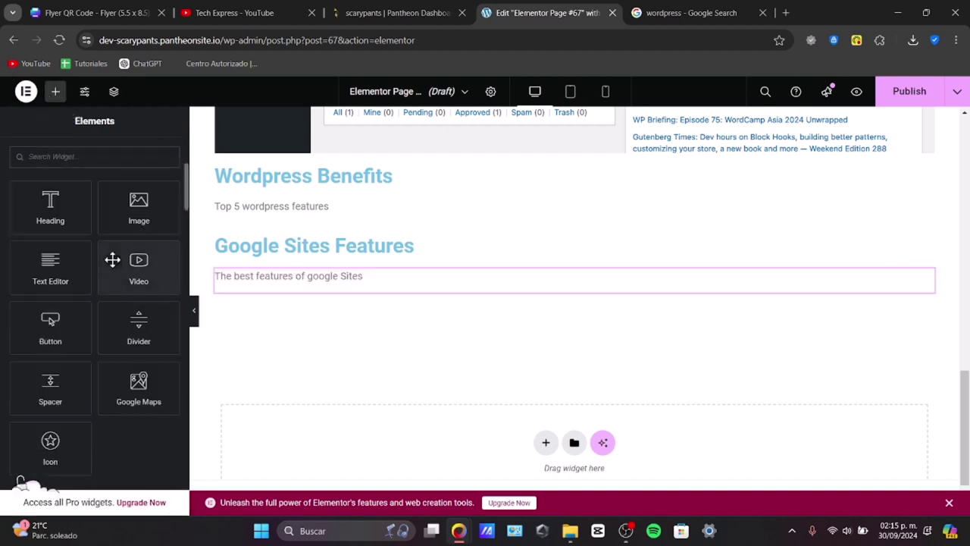
pyautogui.click(85, 318)
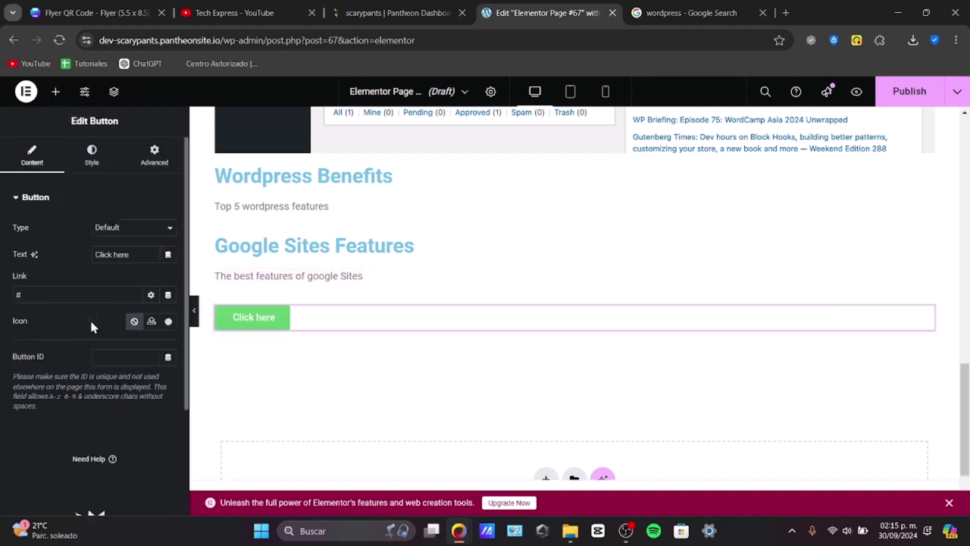
pyautogui.tripleClick(254, 319)
pyautogui.press('BackSpace')
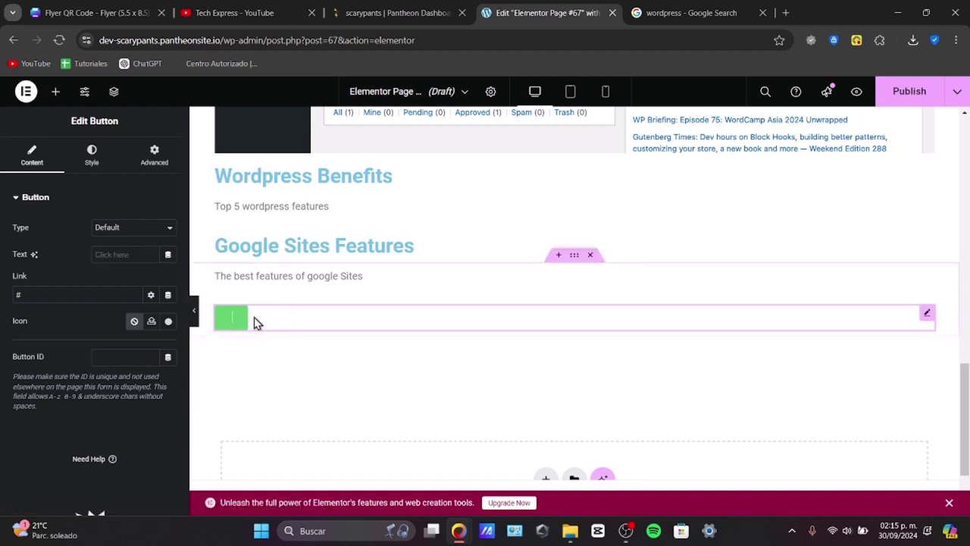
pyautogui.write('Learn')
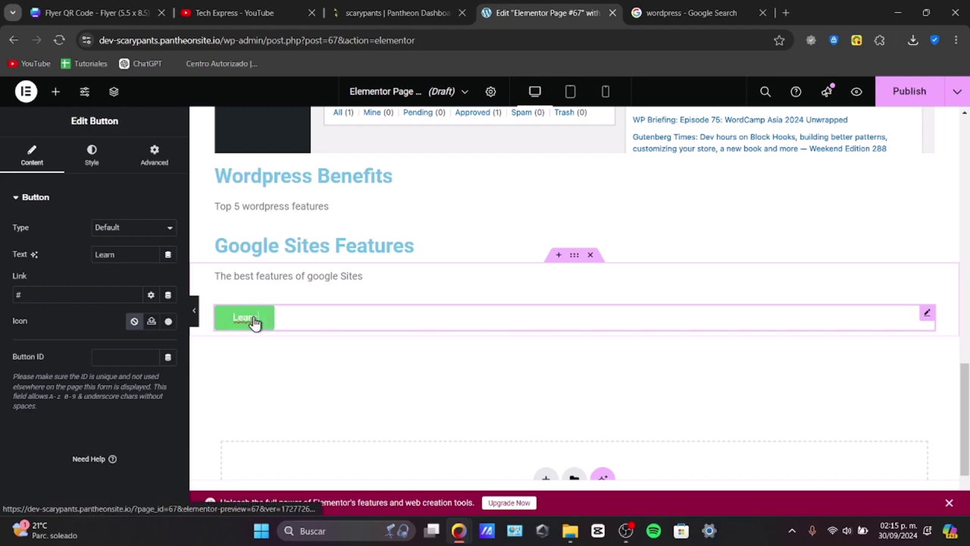
pyautogui.write(' More')
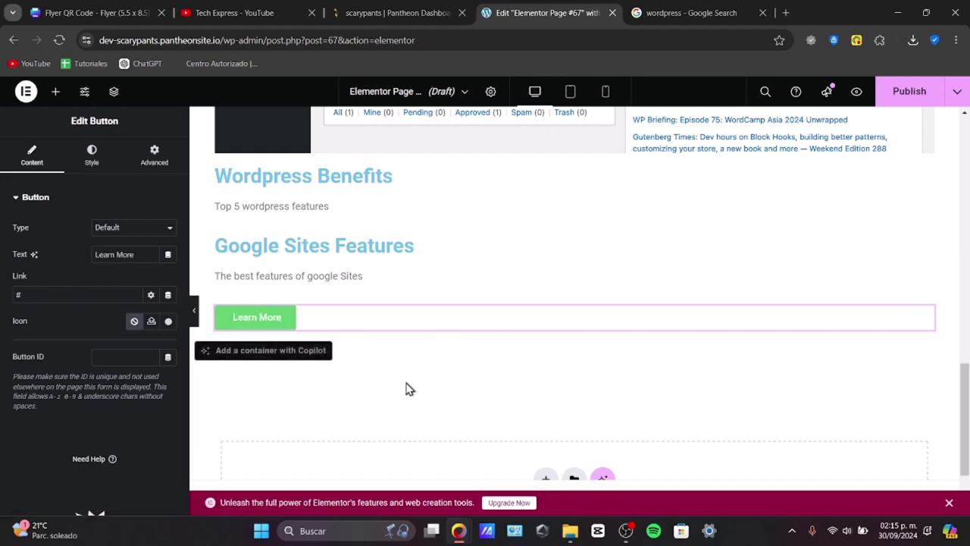
pyautogui.scroll(10, 415, 370)
pyautogui.scroll(-11, 415, 370)
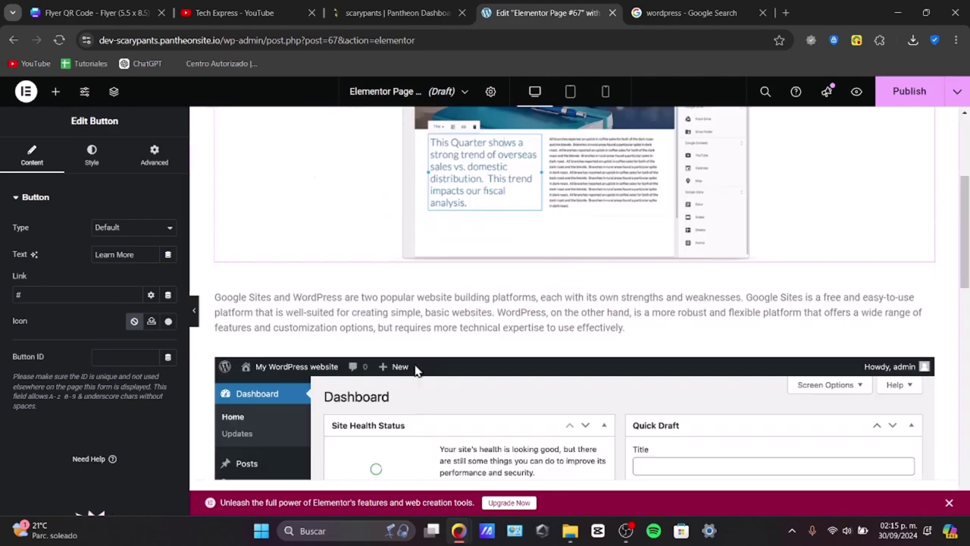
pyautogui.scroll(10, 415, 370)
pyautogui.scroll(-11, 415, 370)
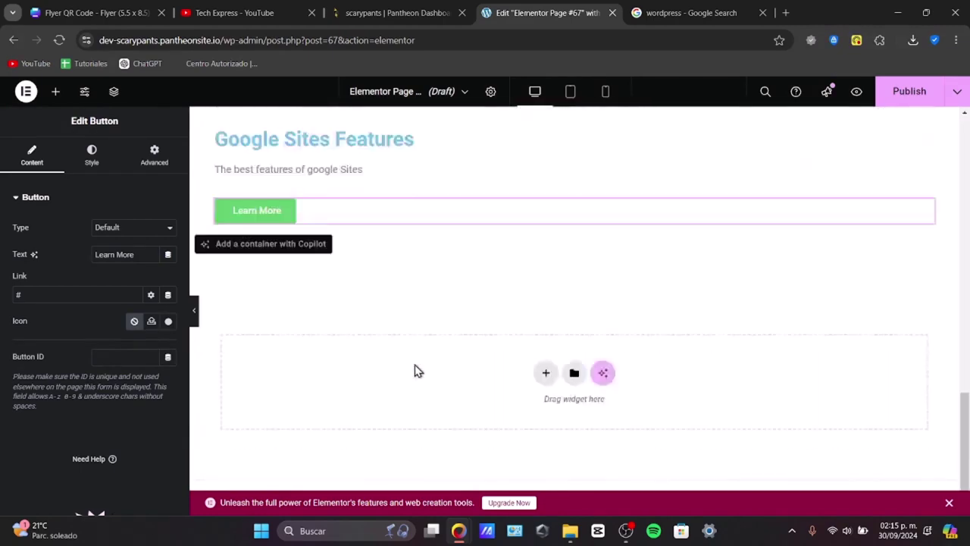
# Try center and right alignment on the "Wordpress vs Google Sites" heading and settle on justified.
pyautogui.scroll(10, 387, 316)
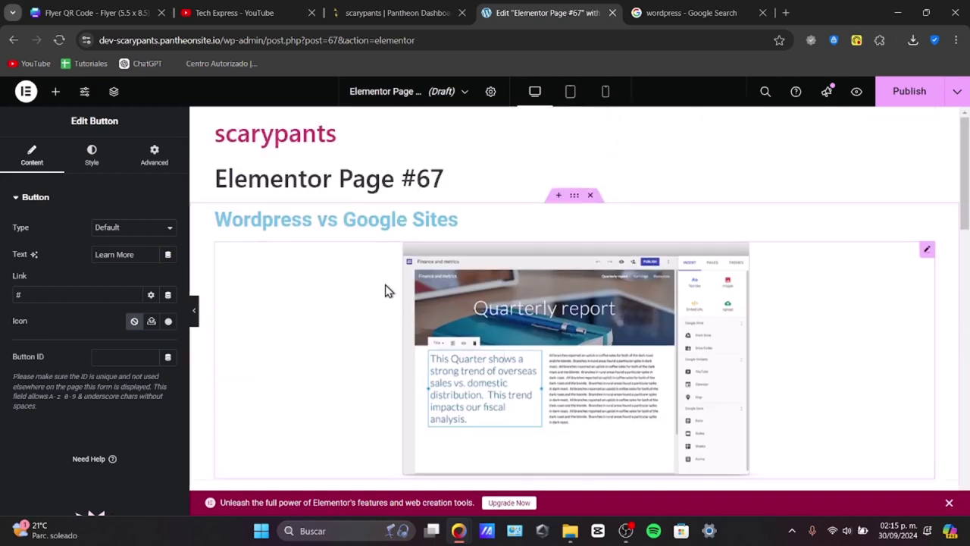
pyautogui.click(378, 230)
pyautogui.tripleClick(467, 220)
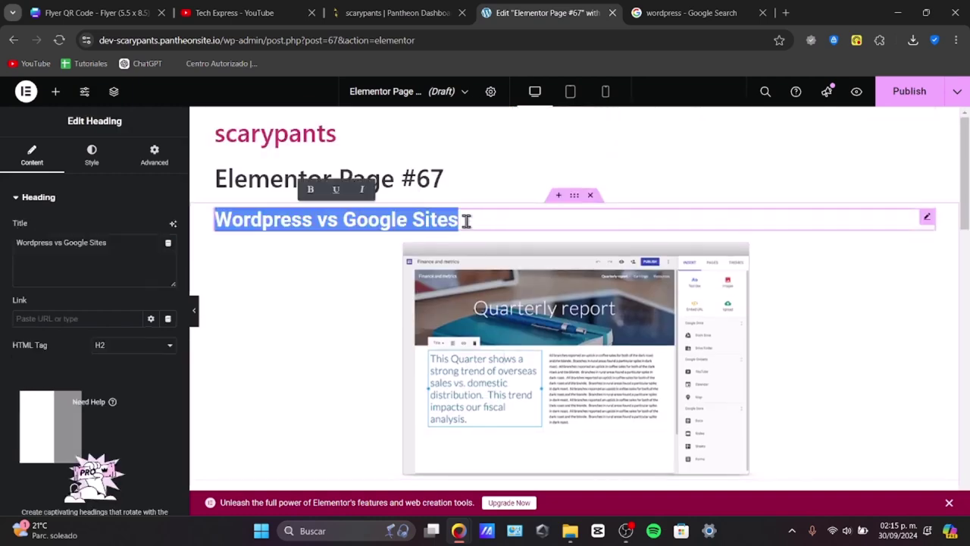
pyautogui.click(101, 168)
pyautogui.click(133, 228)
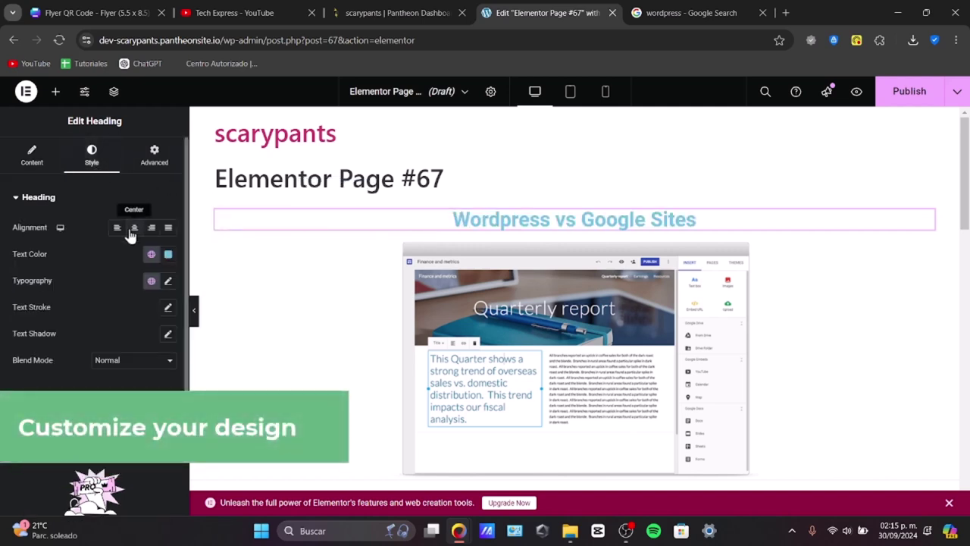
pyautogui.click(151, 230)
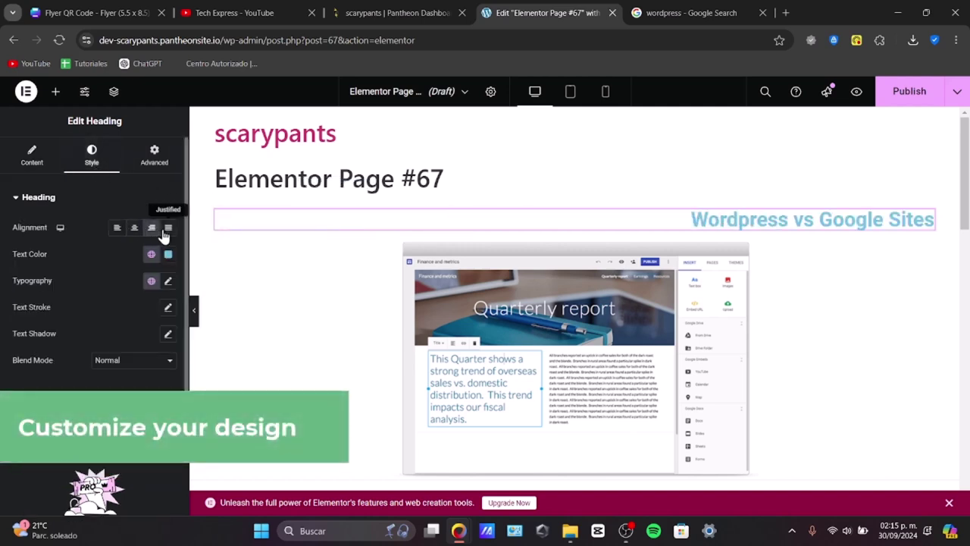
pyautogui.click(150, 230)
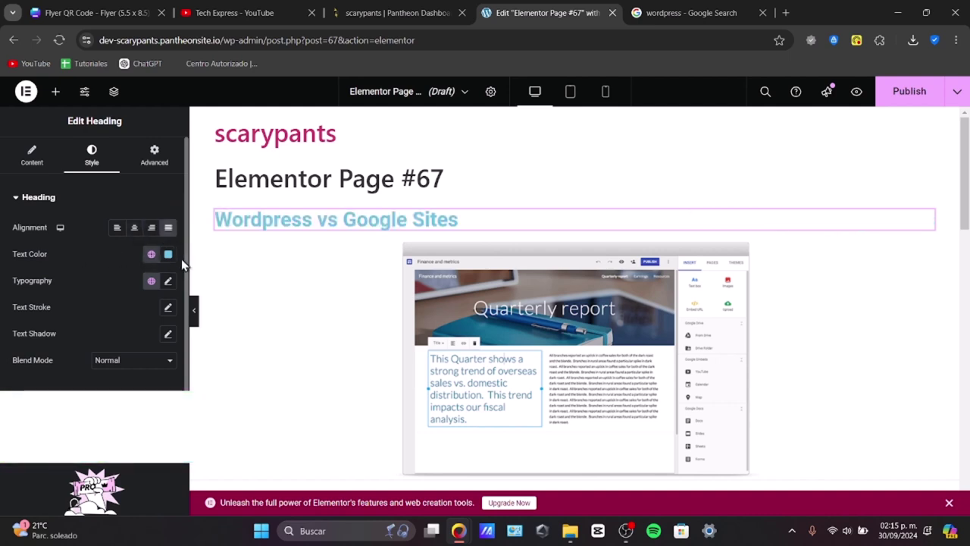
# Set the "Wordpress vs Google Sites" heading's text color to black (#000000) and apply a lighter slab-serif global typography preset.
pyautogui.click(168, 256)
pyautogui.moveTo(173, 316); pyautogui.dragTo(61, 434)
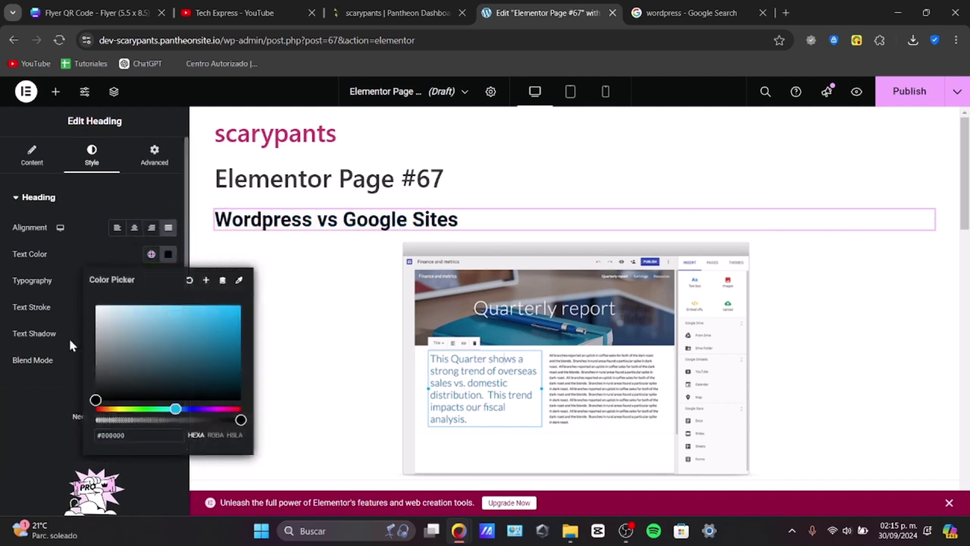
pyautogui.click(99, 256)
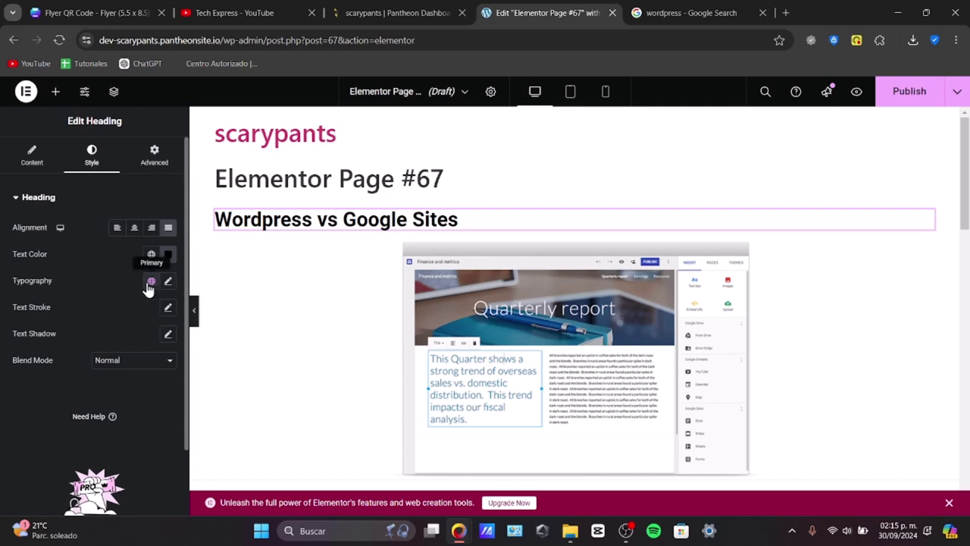
pyautogui.click(151, 282)
pyautogui.click(49, 364)
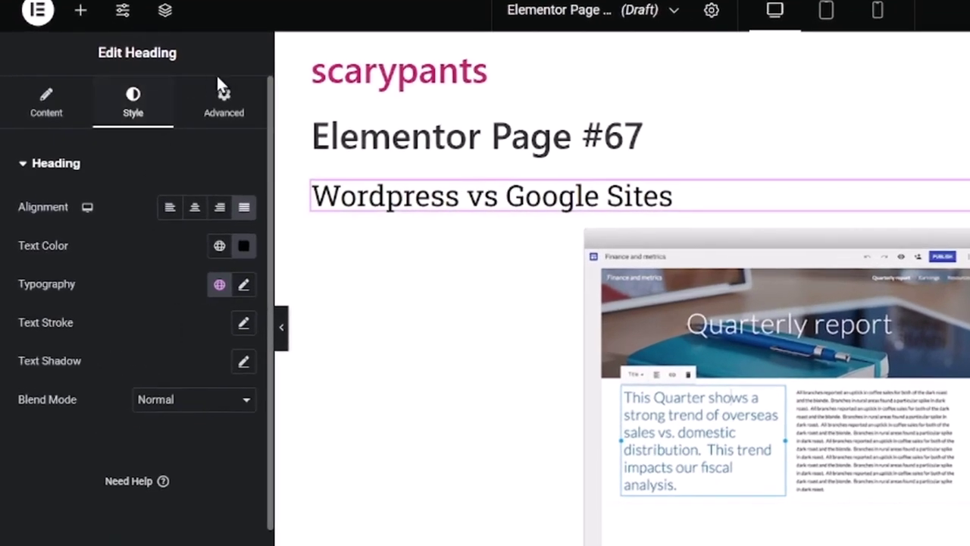
# Try the Fade In Down and Fade In Right entrance animations on the "Wordpress vs Google Sites" heading and settle on Fade In Down.
pyautogui.click(156, 153)
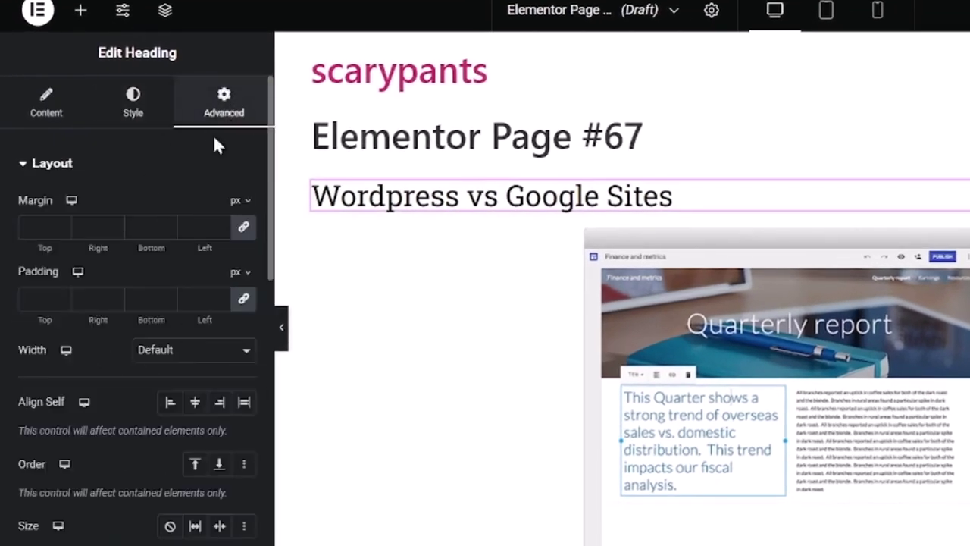
pyautogui.scroll(-8, 182, 261)
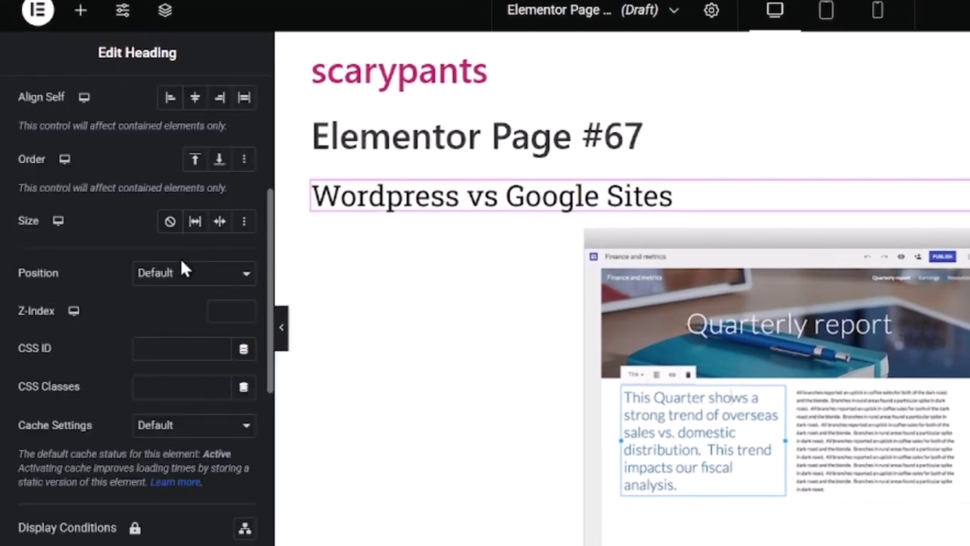
pyautogui.click(120, 342)
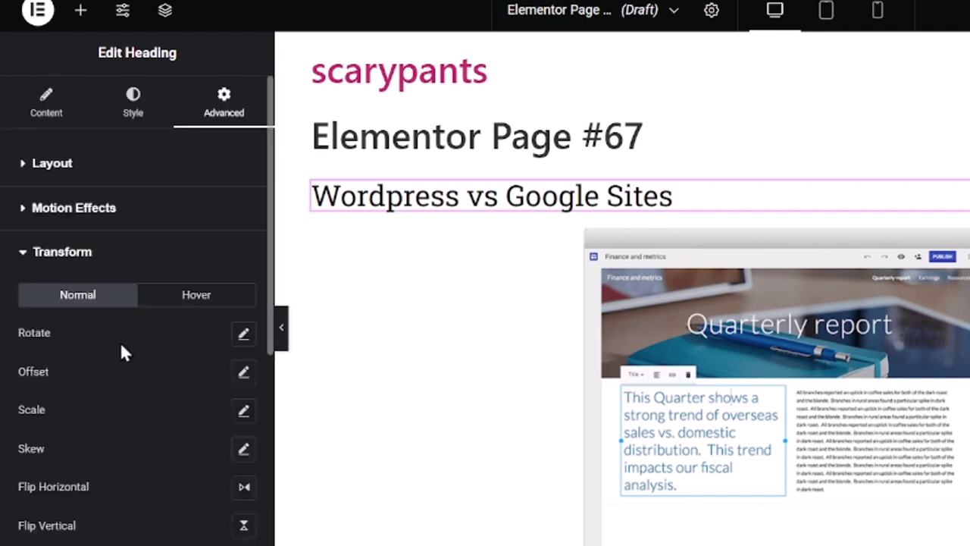
pyautogui.click(121, 210)
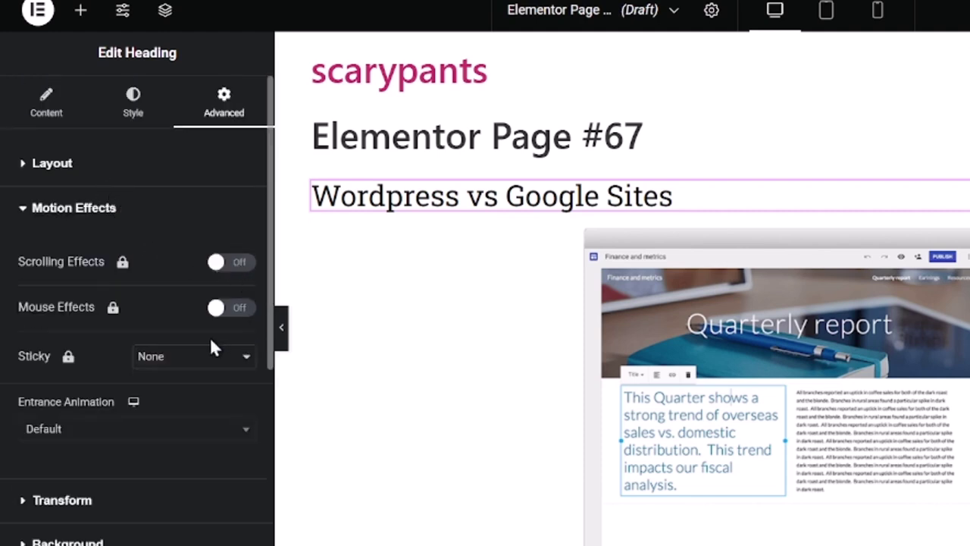
pyautogui.click(178, 426)
pyautogui.click(140, 310)
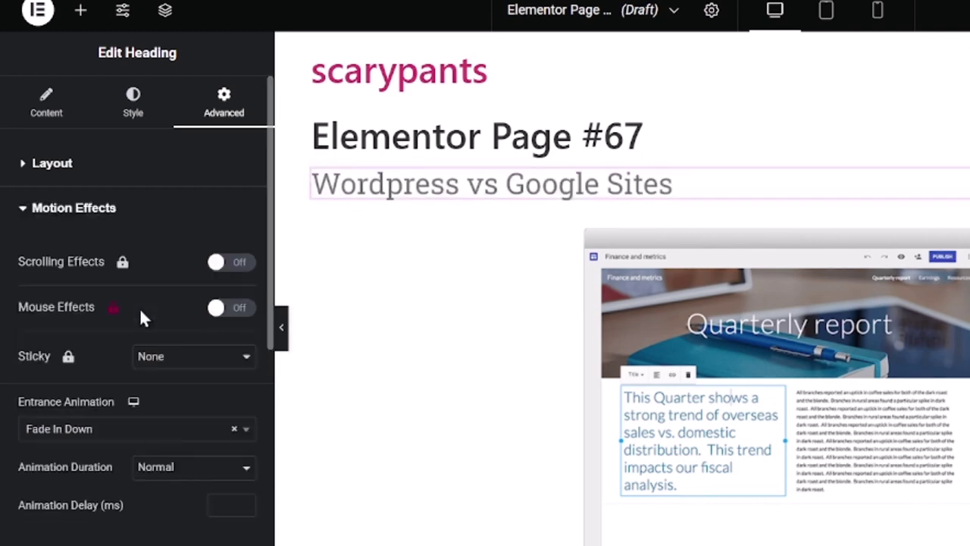
pyautogui.click(190, 437)
pyautogui.click(132, 351)
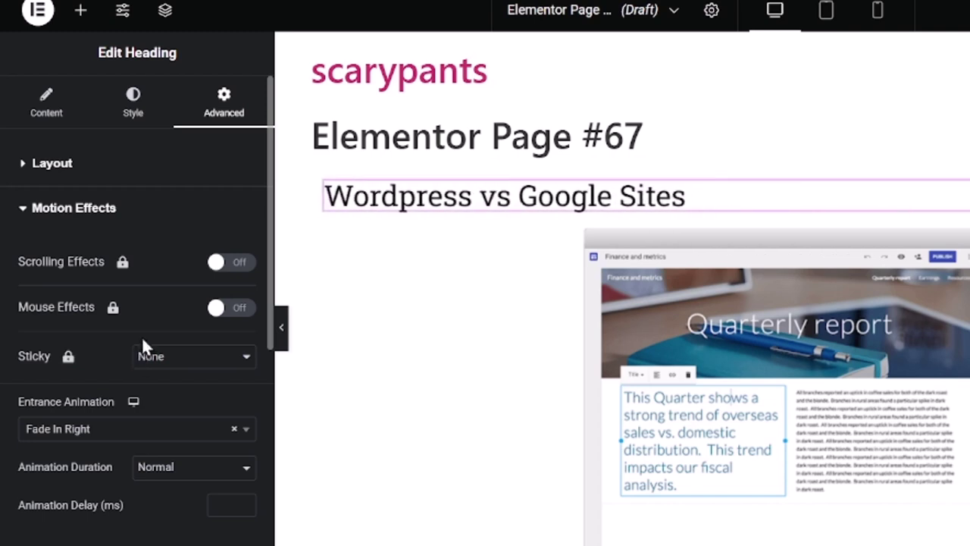
pyautogui.click(240, 432)
pyautogui.click(123, 311)
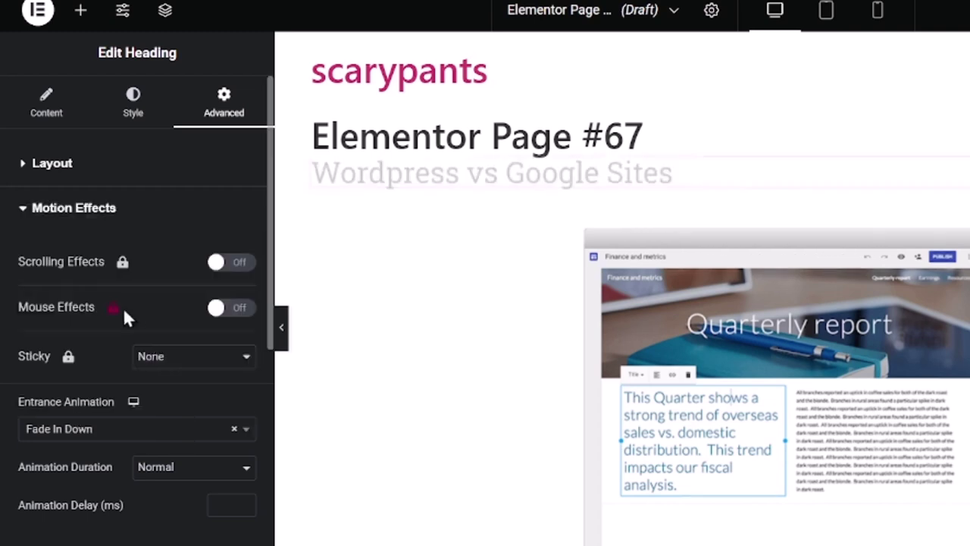
# Give the "Quarterly report" image a Fade In Left entrance animation.
pyautogui.click(719, 368)
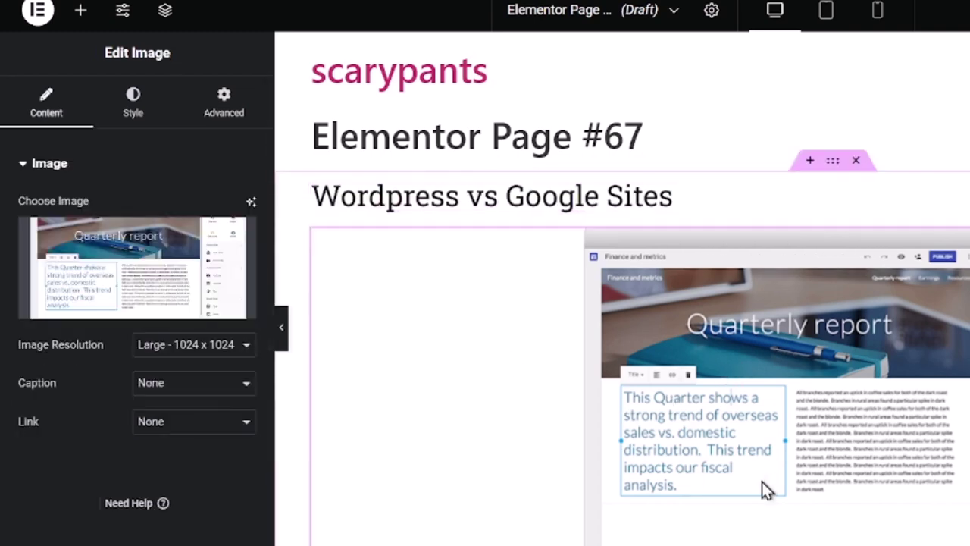
pyautogui.click(130, 107)
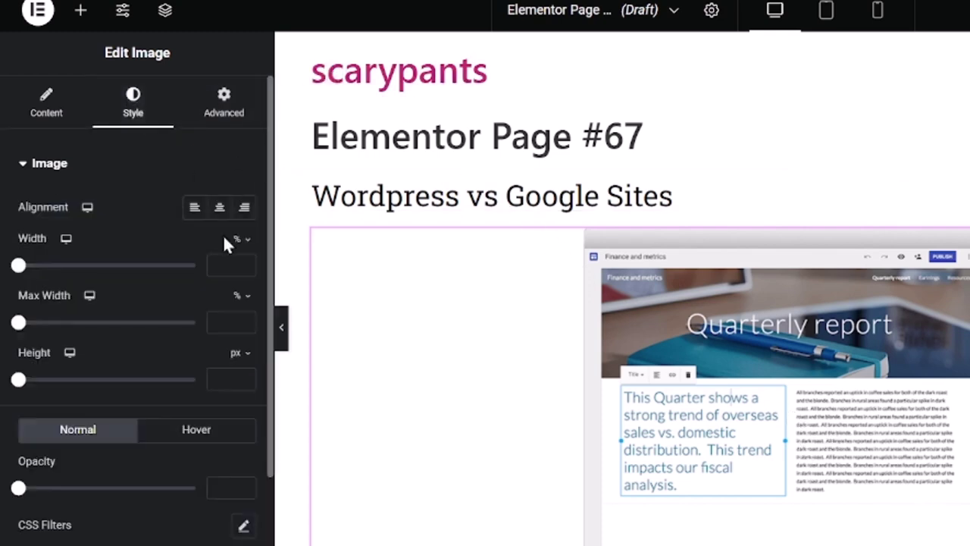
pyautogui.click(231, 106)
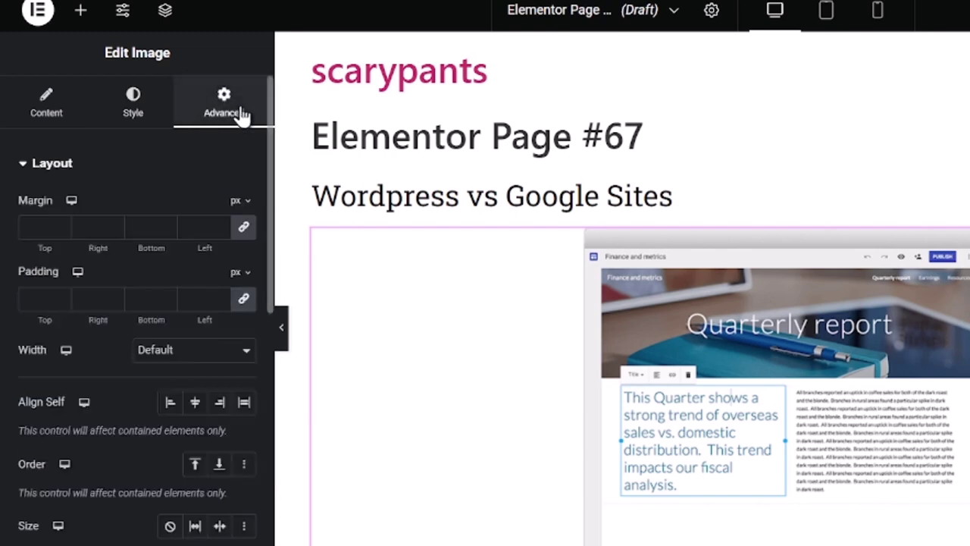
pyautogui.scroll(-4, 235, 303)
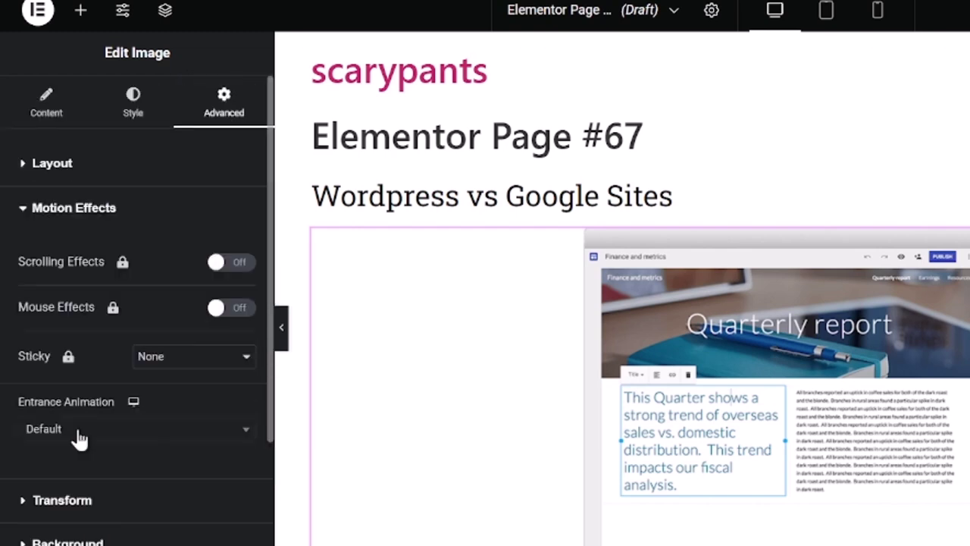
pyautogui.click(75, 434)
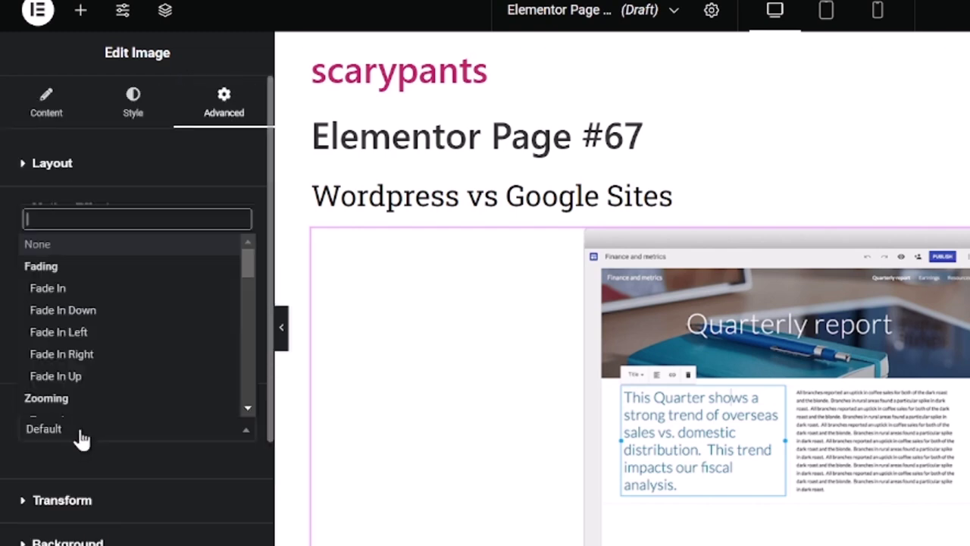
pyautogui.click(93, 338)
# Give the WordPress dashboard image a Fade In Down entrance animation.
pyautogui.scroll(-5, 118, 444)
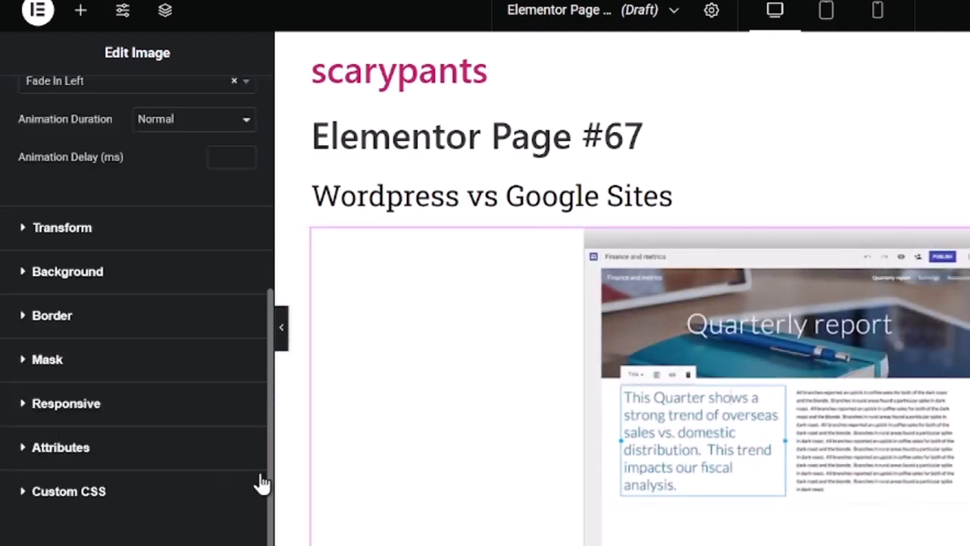
pyautogui.scroll(-4, 494, 439)
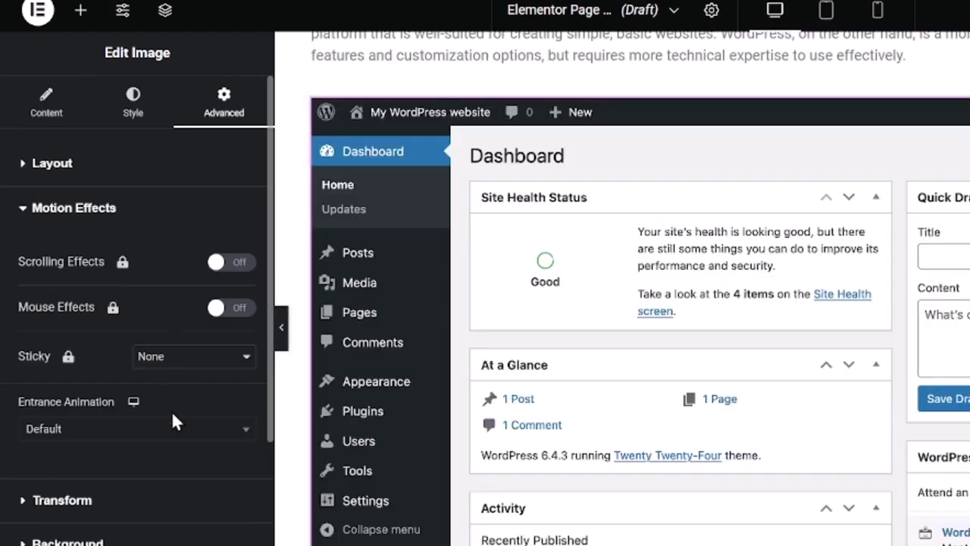
pyautogui.click(179, 429)
pyautogui.click(106, 311)
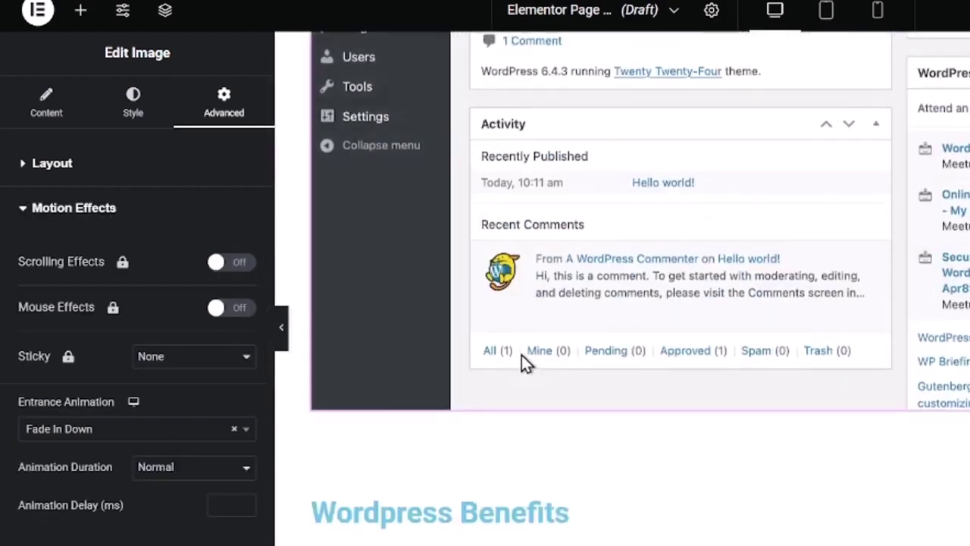
pyautogui.scroll(-3, 521, 354)
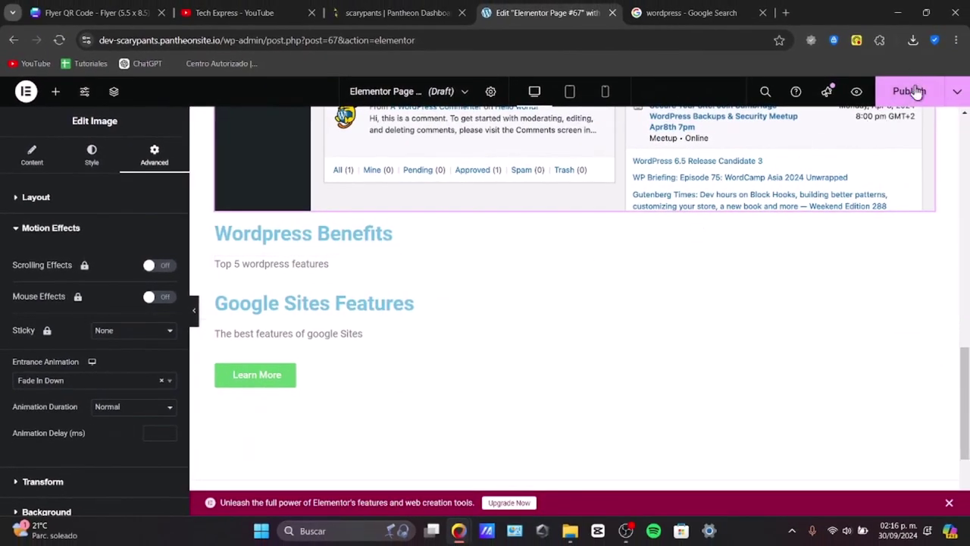
pyautogui.click(795, 307)
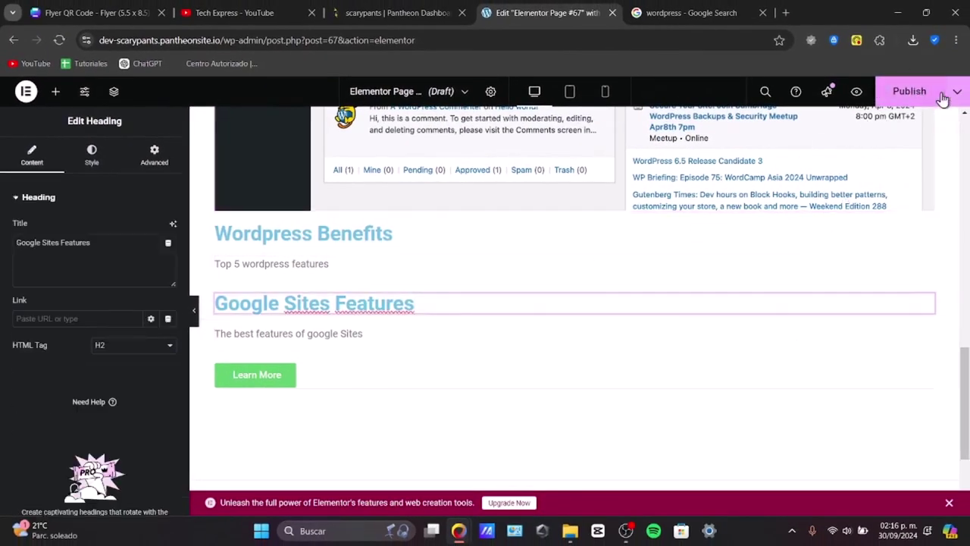
# Preview the page in a new tab and check its headings, images, text, button and entrance animations.
pyautogui.click(857, 92)
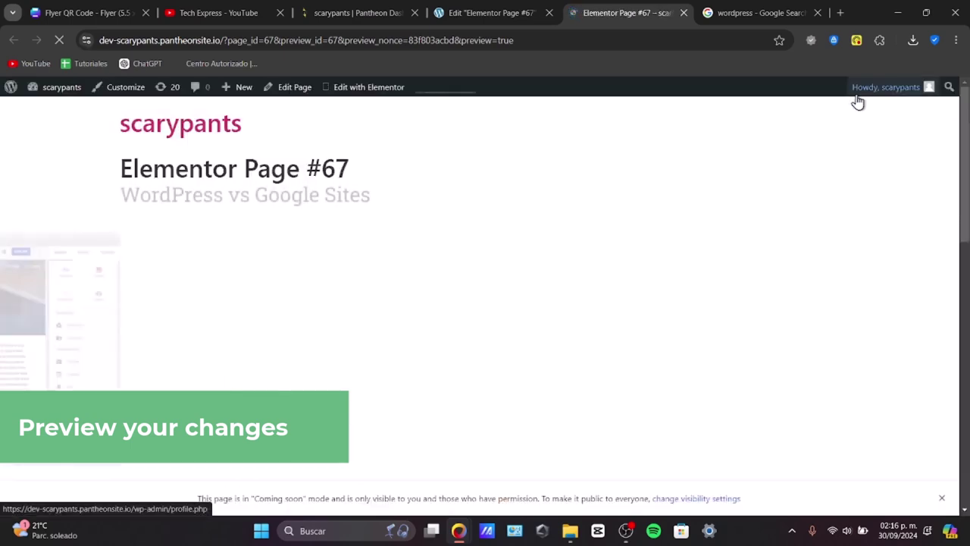
pyautogui.scroll(-12, 346, 124)
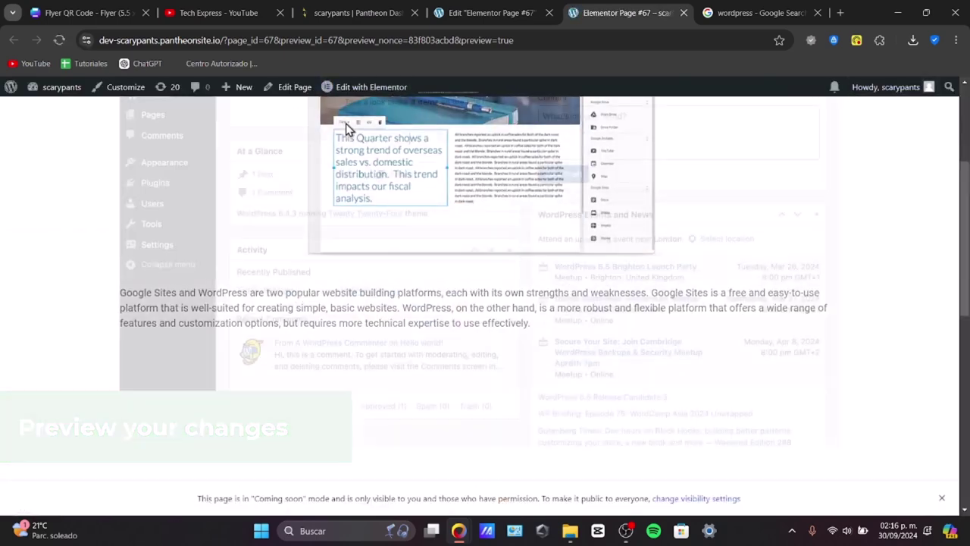
pyautogui.scroll(-2, 346, 124)
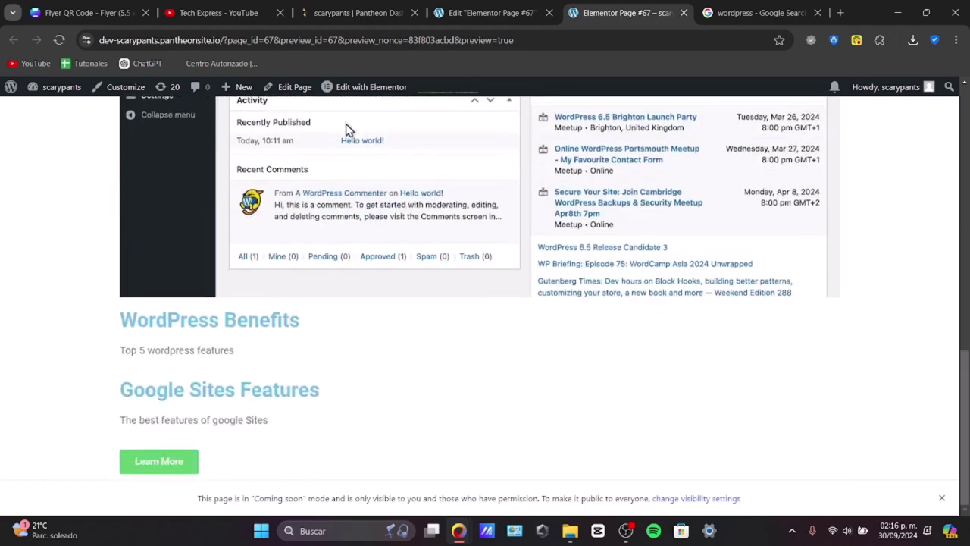
pyautogui.scroll(12, 346, 123)
pyautogui.scroll(-4, 345, 128)
pyautogui.scroll(-8, 345, 129)
pyautogui.scroll(11, 345, 129)
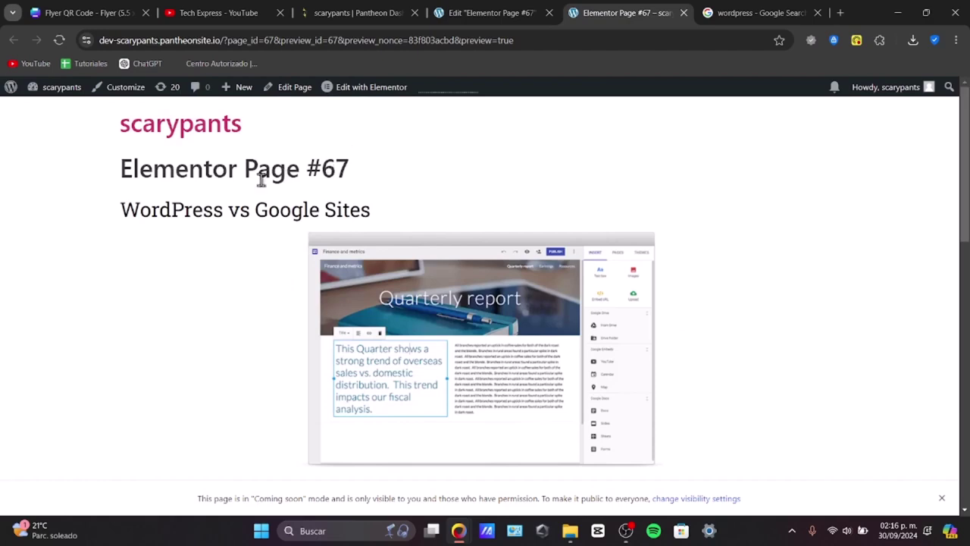
pyautogui.moveTo(360, 180); pyautogui.dragTo(287, 165)
# Return to the page's editor tab, publish the page and look over its content.
pyautogui.click(543, 7)
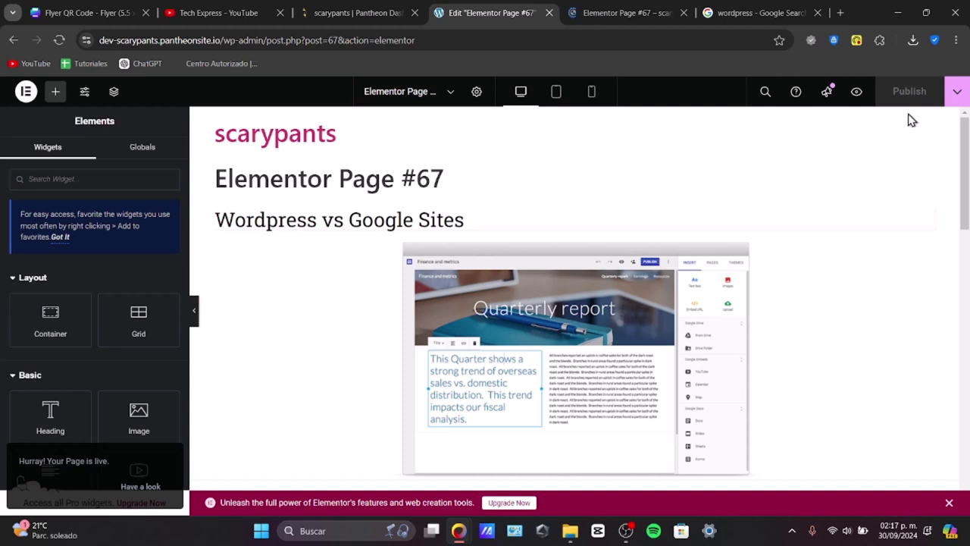
pyautogui.click(957, 91)
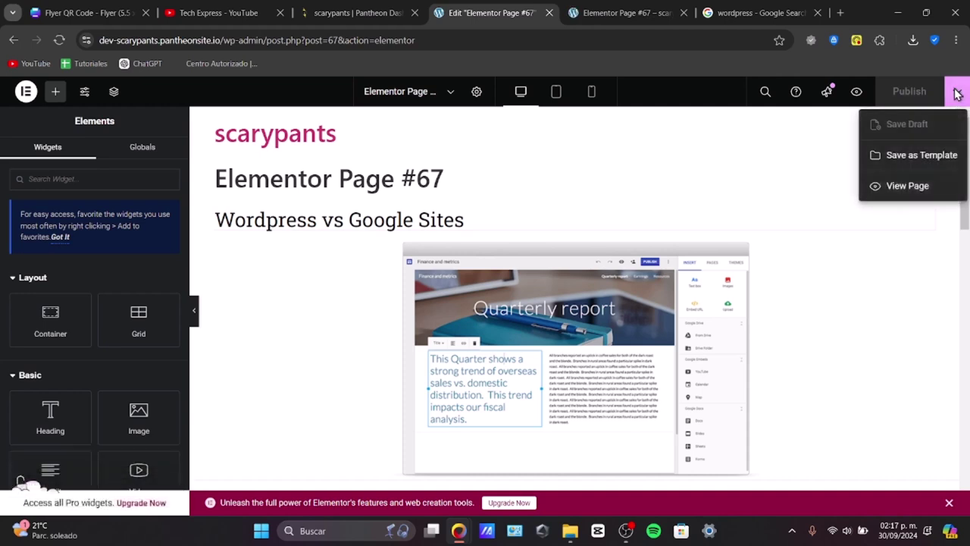
pyautogui.click(915, 266)
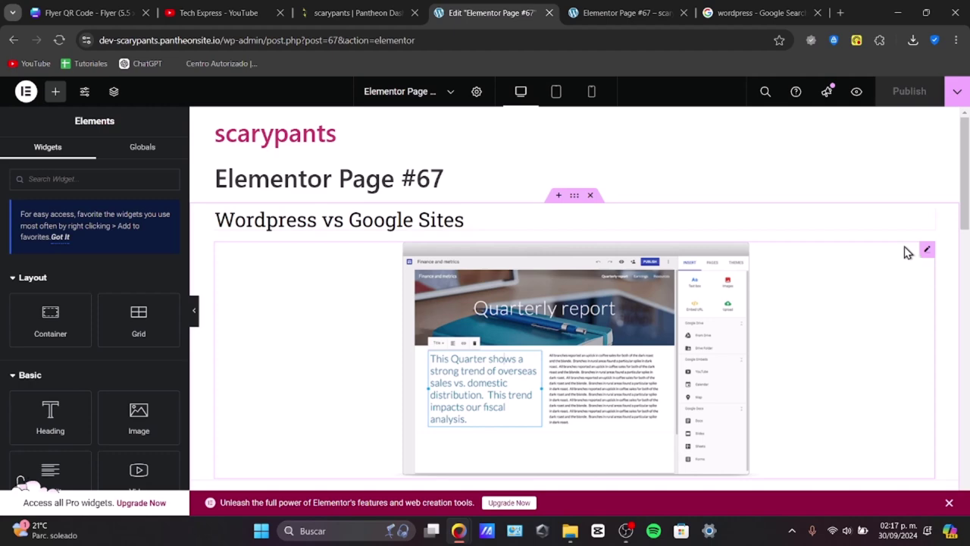
pyautogui.scroll(-15, 349, 404)
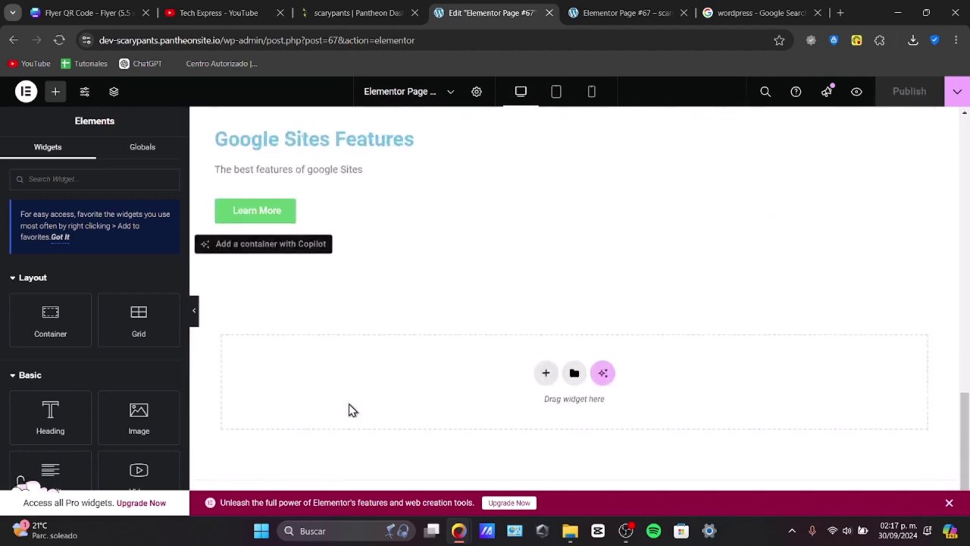
pyautogui.scroll(15, 488, 372)
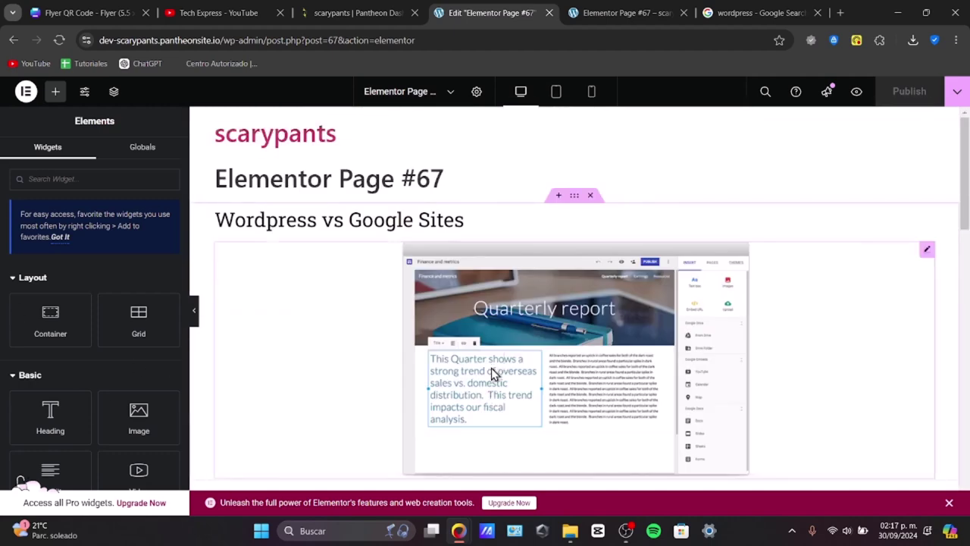
# Save the page to the template library under the name "Blogs".
pyautogui.click(949, 94)
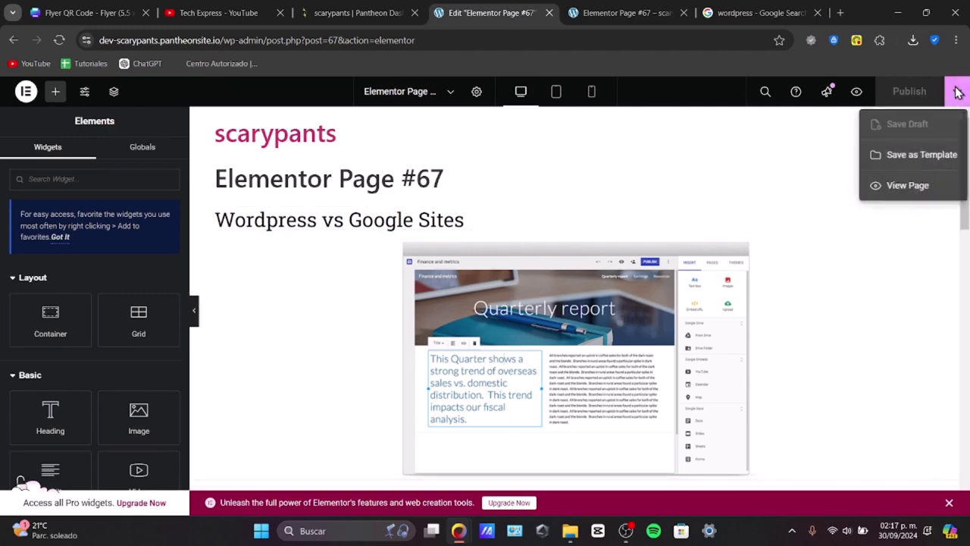
pyautogui.click(924, 155)
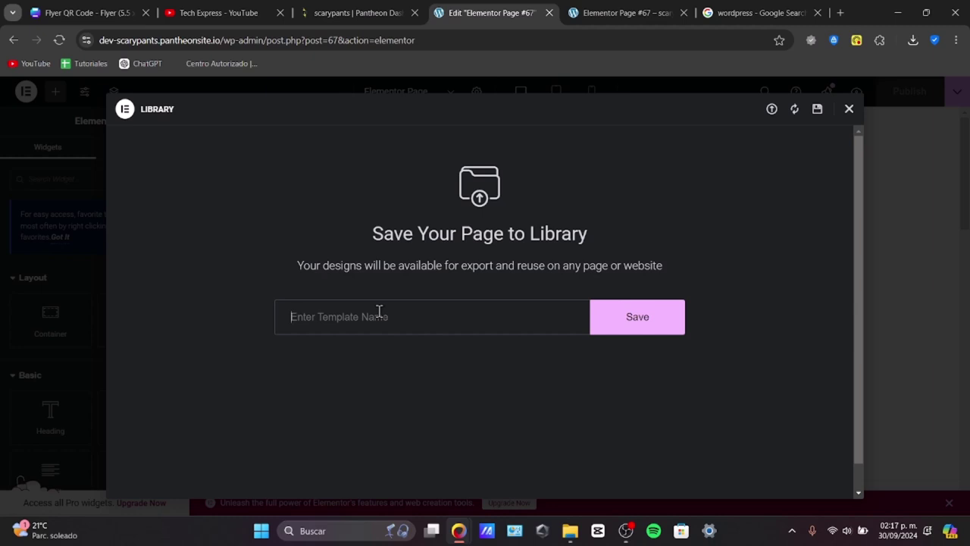
pyautogui.write('Blogs')
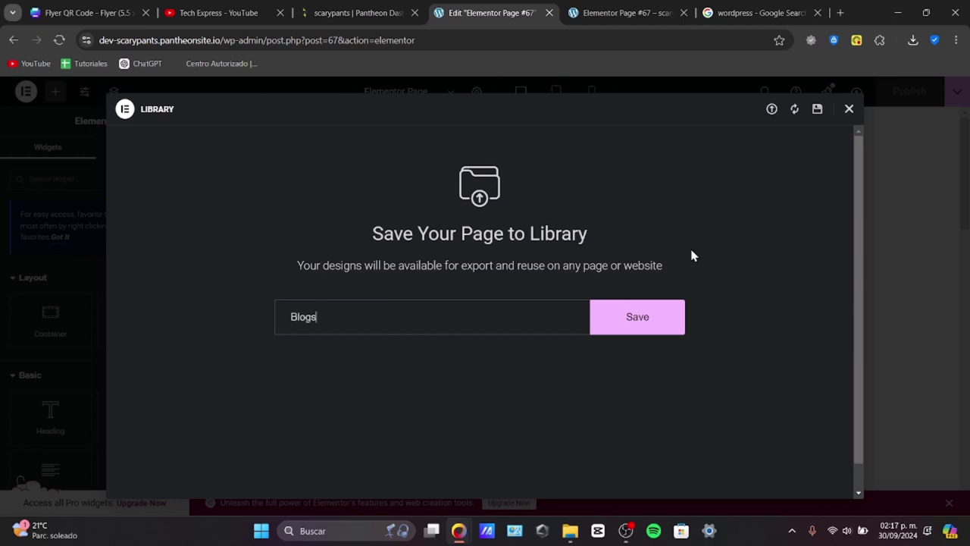
pyautogui.click(657, 318)
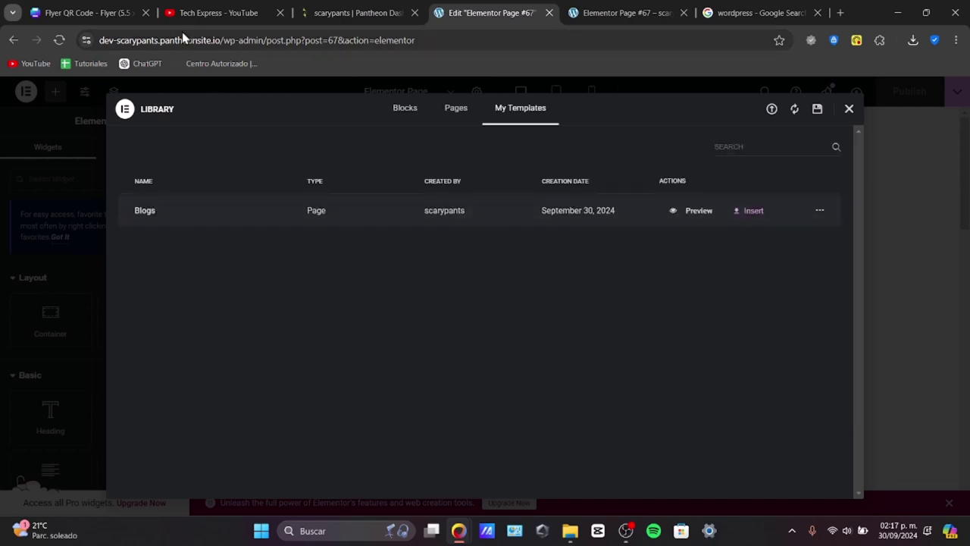
# Preview a ready-made business page template from the library from header to footer, and close the library without inserting it.
pyautogui.click(456, 110)
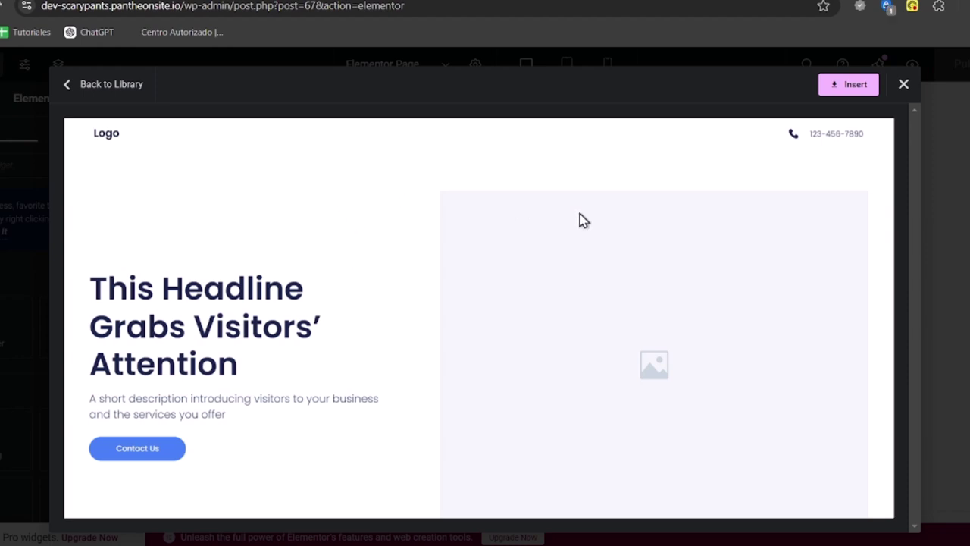
pyautogui.scroll(-10, 581, 219)
pyautogui.scroll(10, 561, 227)
pyautogui.scroll(-15, 619, 343)
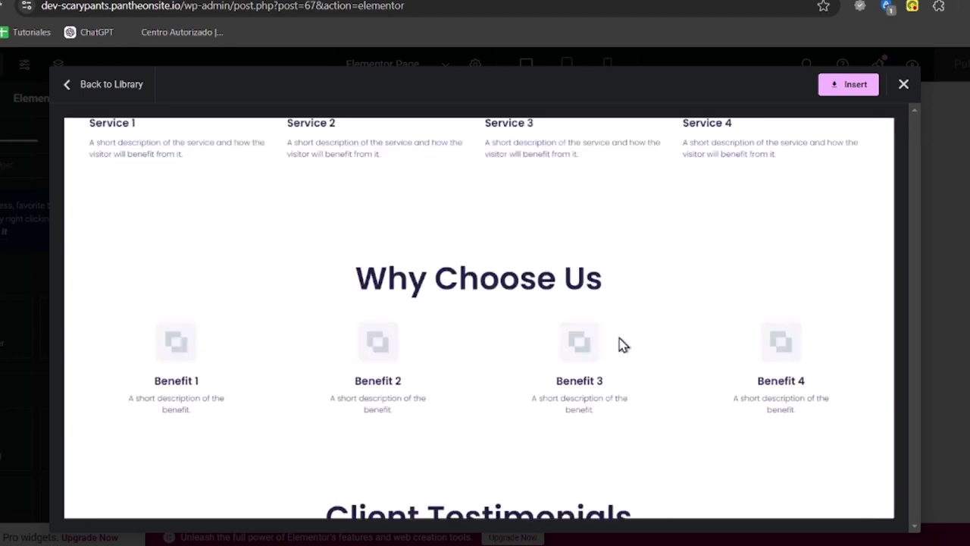
pyautogui.scroll(-15, 619, 343)
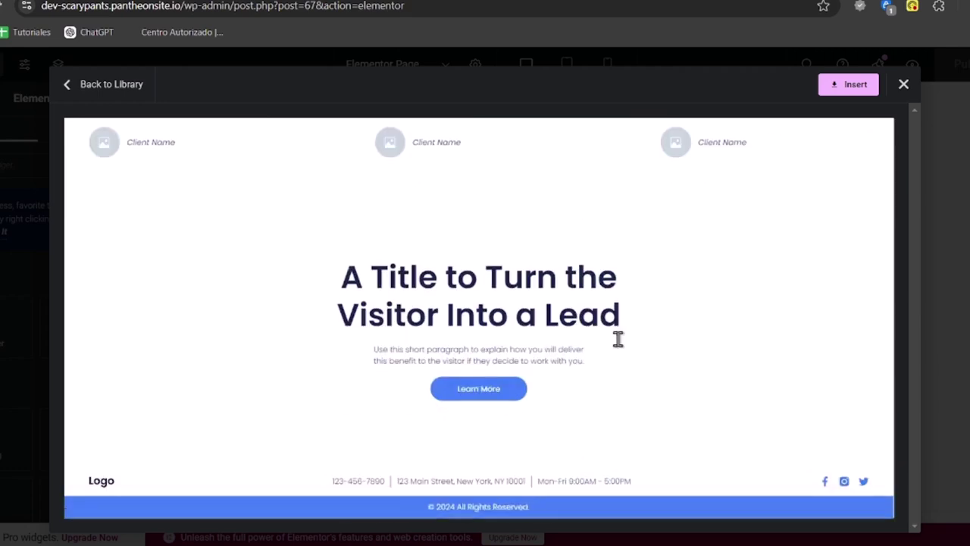
pyautogui.scroll(20, 618, 339)
pyautogui.click(904, 84)
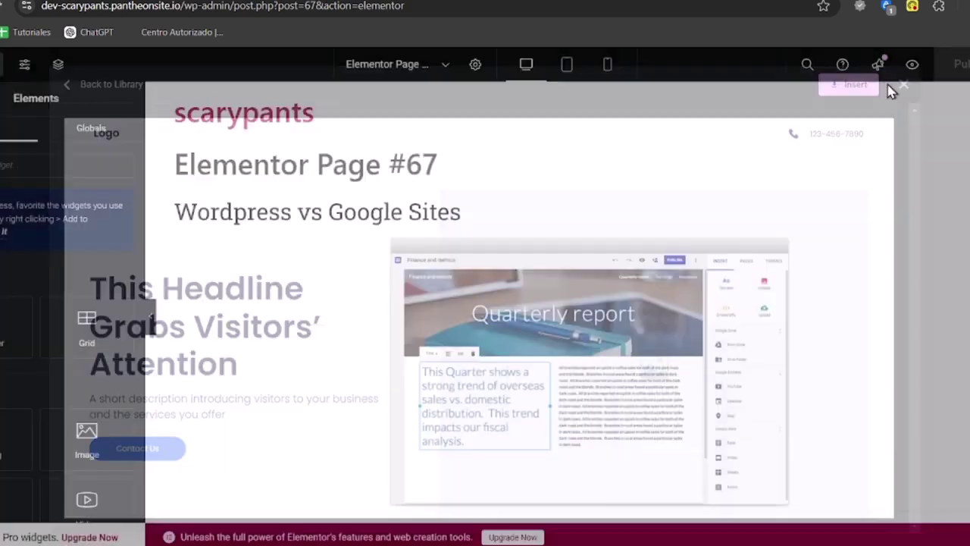
pyautogui.scroll(-7, 803, 143)
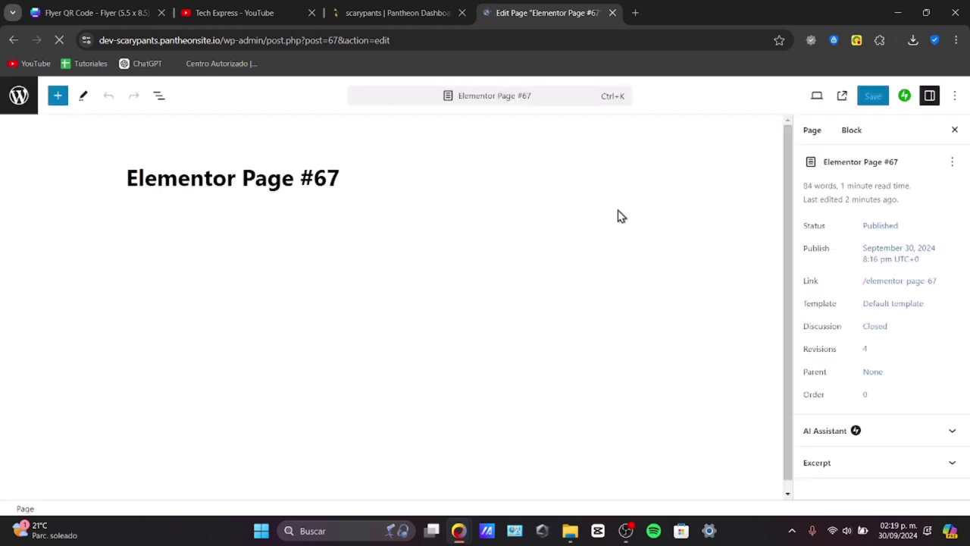
# Go back to the WordPress admin and add the MY ARTICLES page to the Sidebar menu.
pyautogui.click(58, 111)
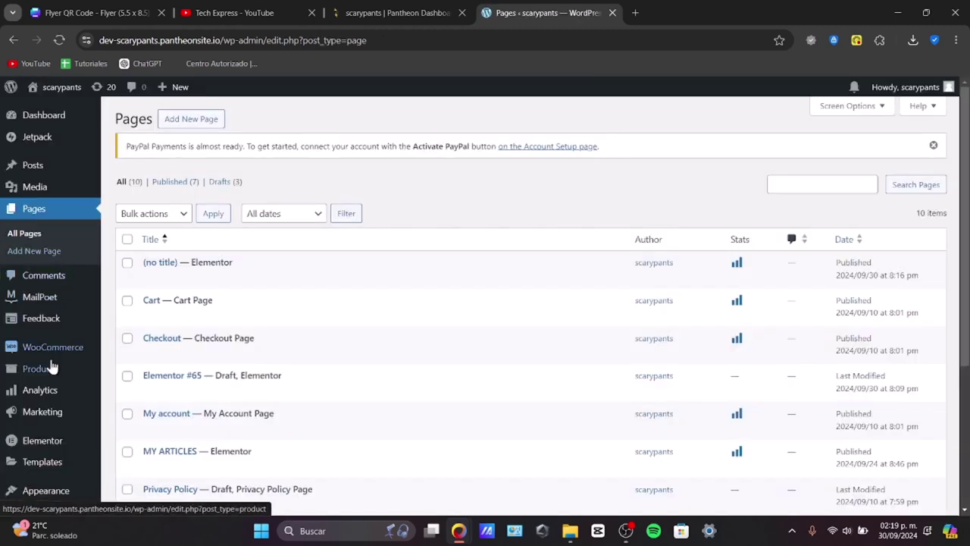
pyautogui.moveTo(48, 388)
pyautogui.scroll(-3, 48, 388)
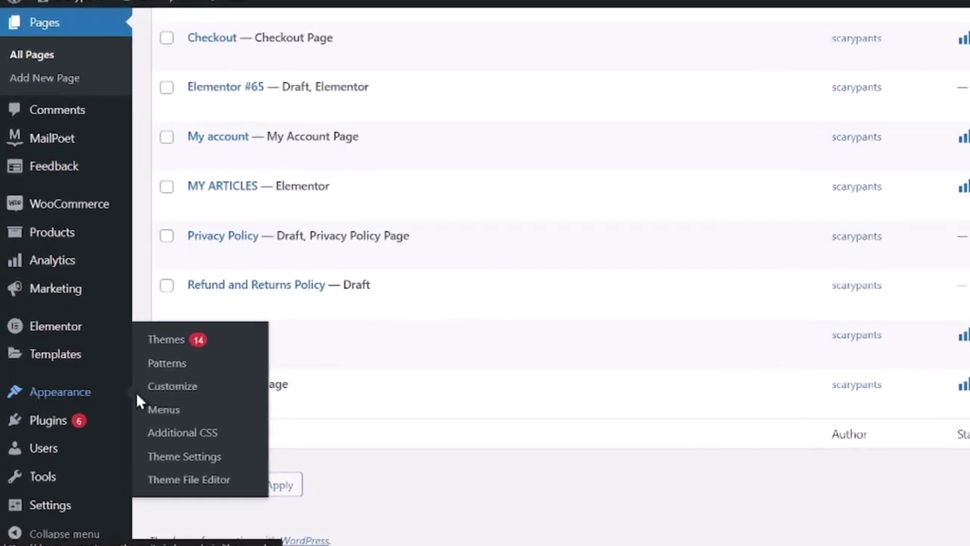
pyautogui.click(196, 411)
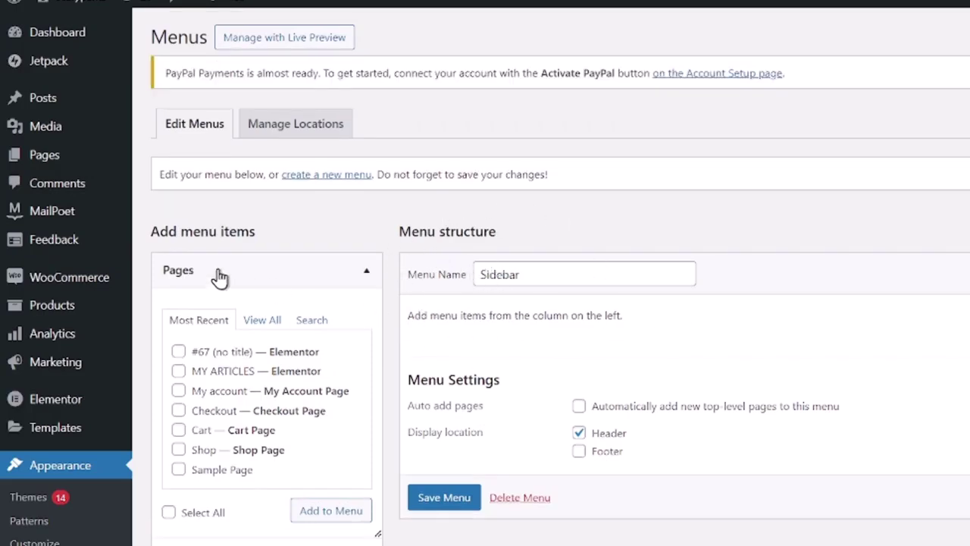
pyautogui.scroll(-3, 219, 277)
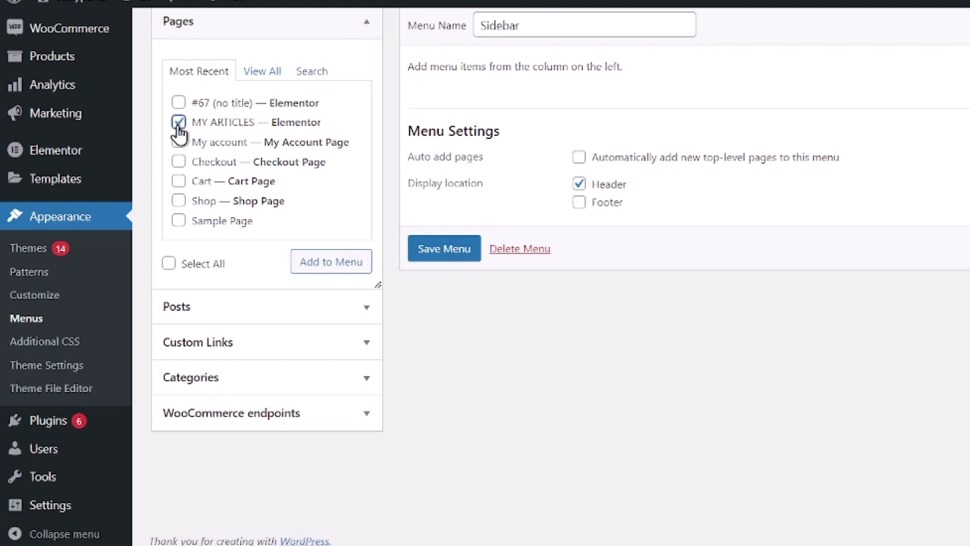
pyautogui.click(331, 263)
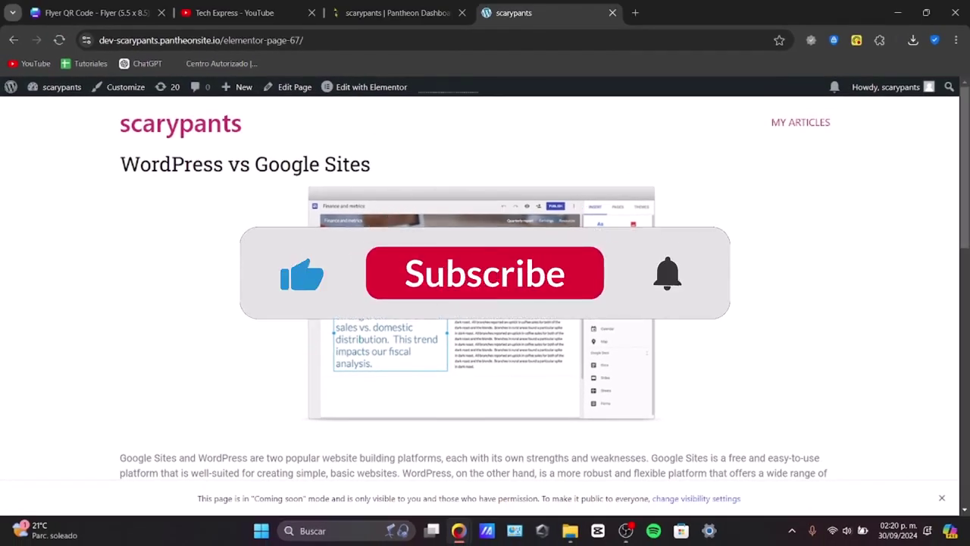
# Review the published WordPress vs Google Sites page, including its text and dashboard image.
pyautogui.scroll(-3, 632, 258)
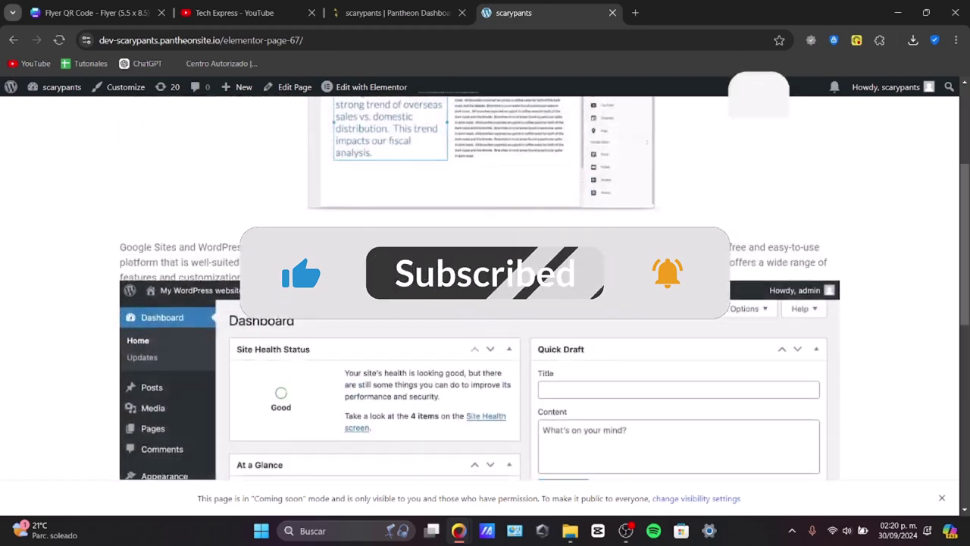
pyautogui.scroll(-3, 632, 258)
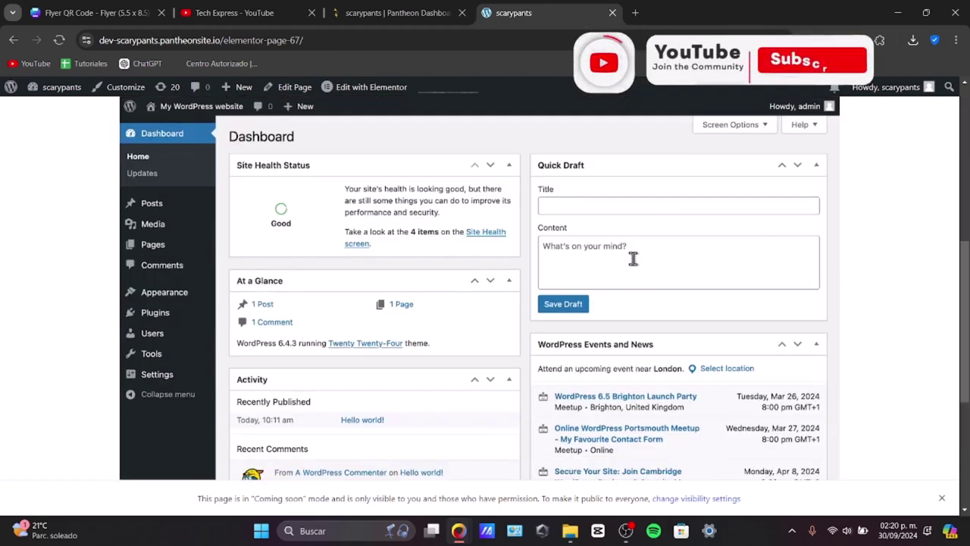
pyautogui.scroll(-4, 639, 272)
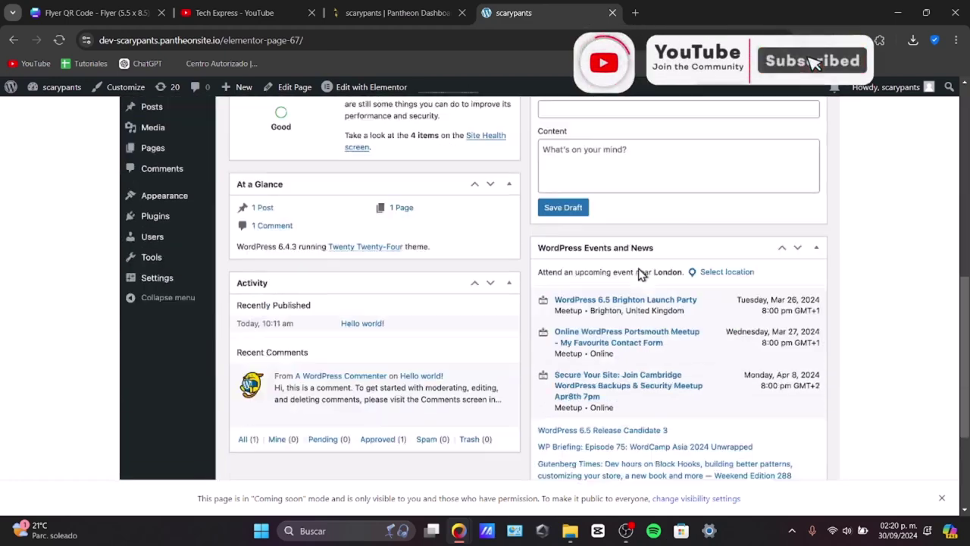